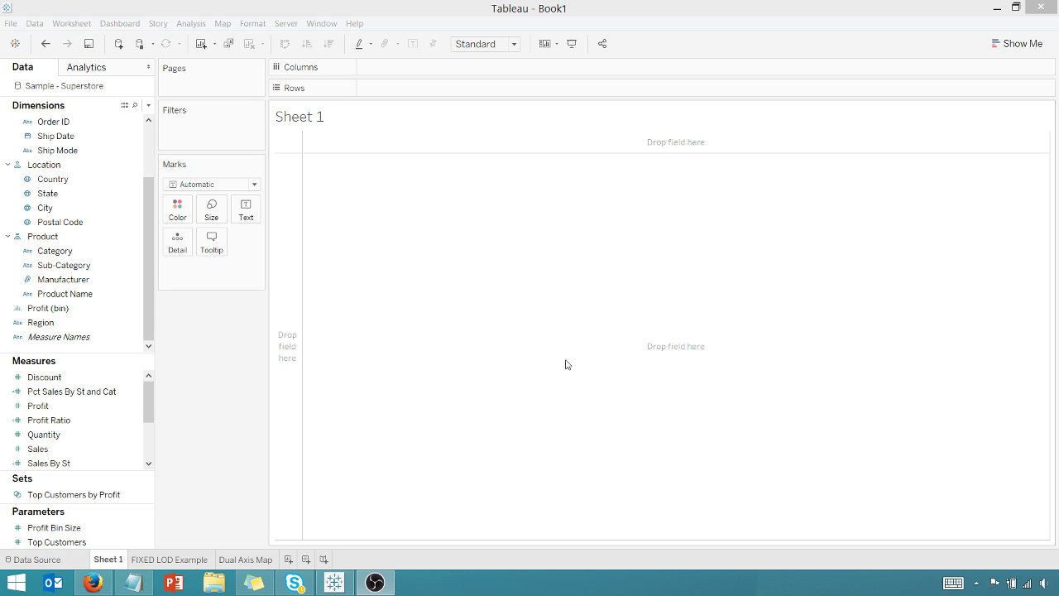
# Step: Place State on Rows and convert the view into a filled map of US states via Show Me
pyautogui.click(40, 195)
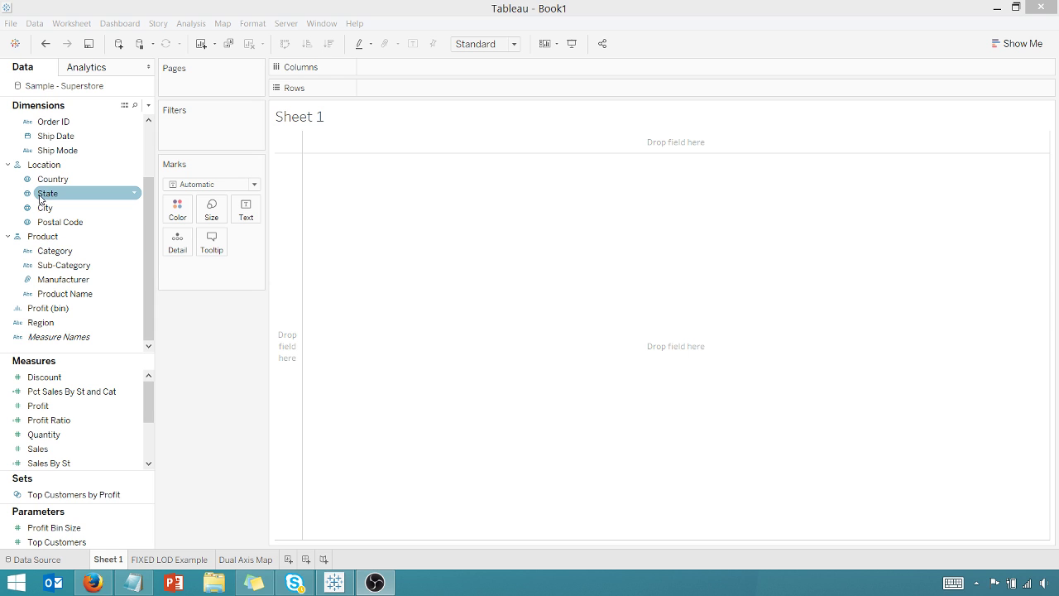
pyautogui.moveTo(39, 197); pyautogui.dragTo(383, 94)
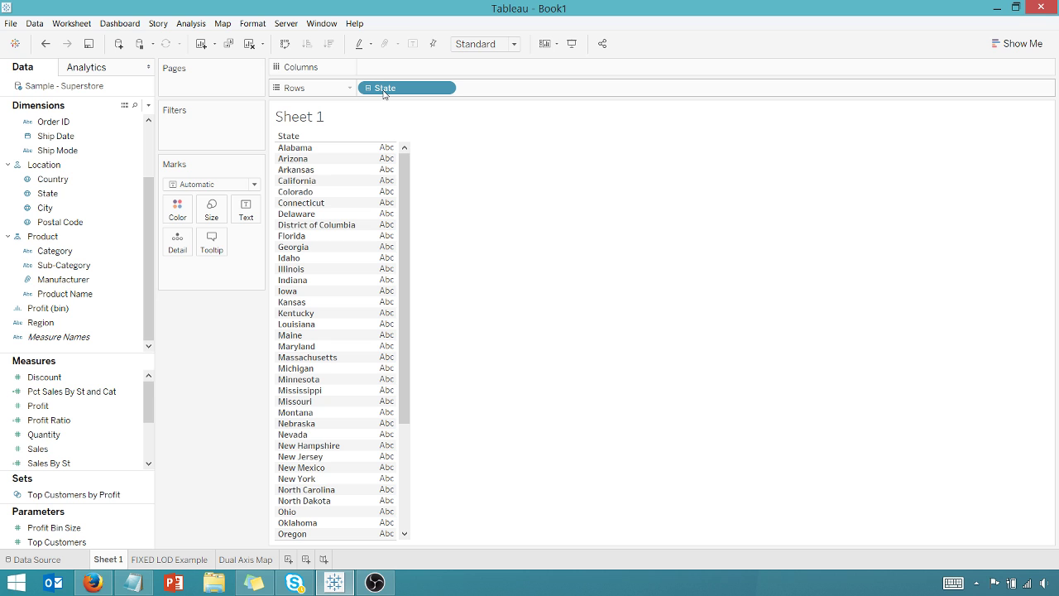
pyautogui.click(1022, 43)
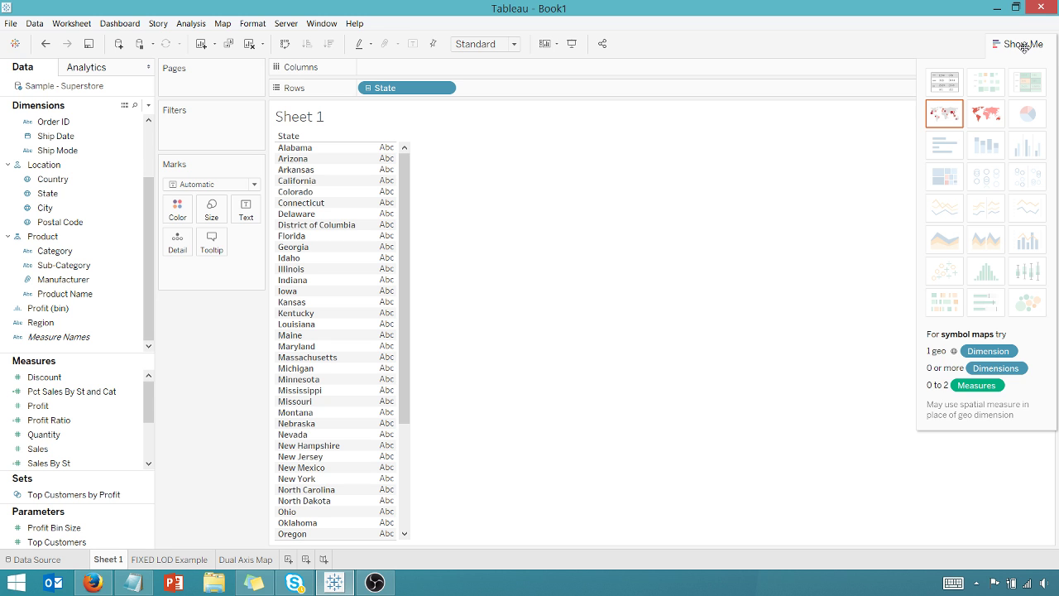
pyautogui.click(985, 117)
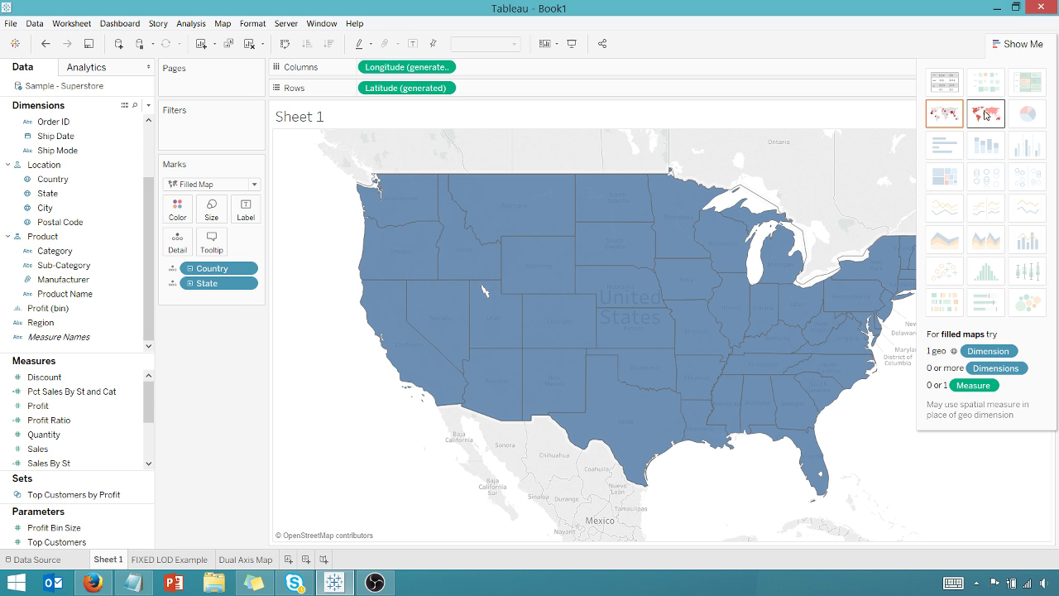
pyautogui.click(1021, 44)
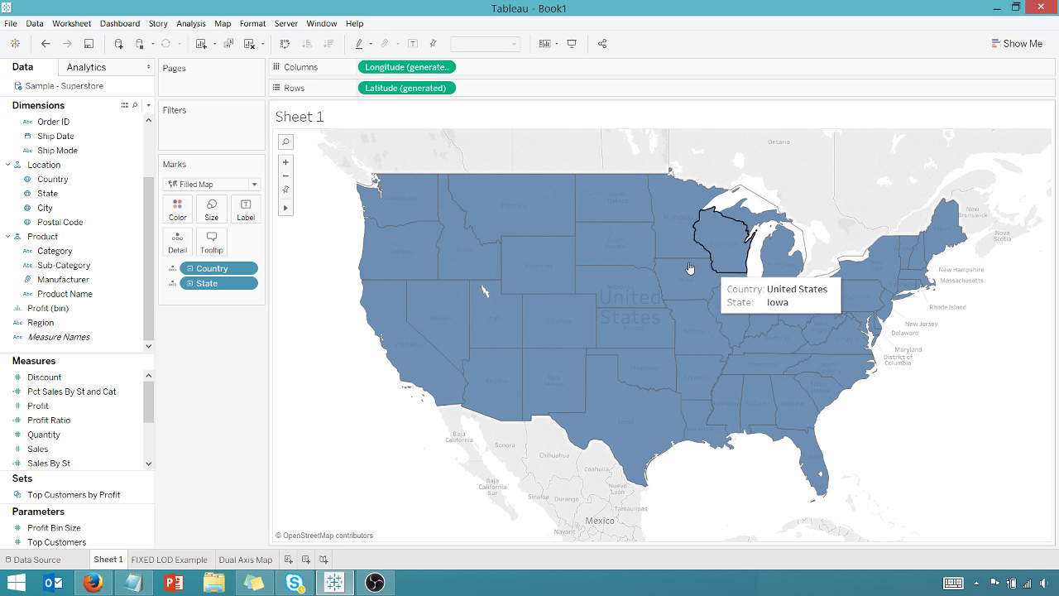
# Step: Turn off the Base, Land Cover, Country/Region and State/Province border and name map layers
pyautogui.click(223, 23)
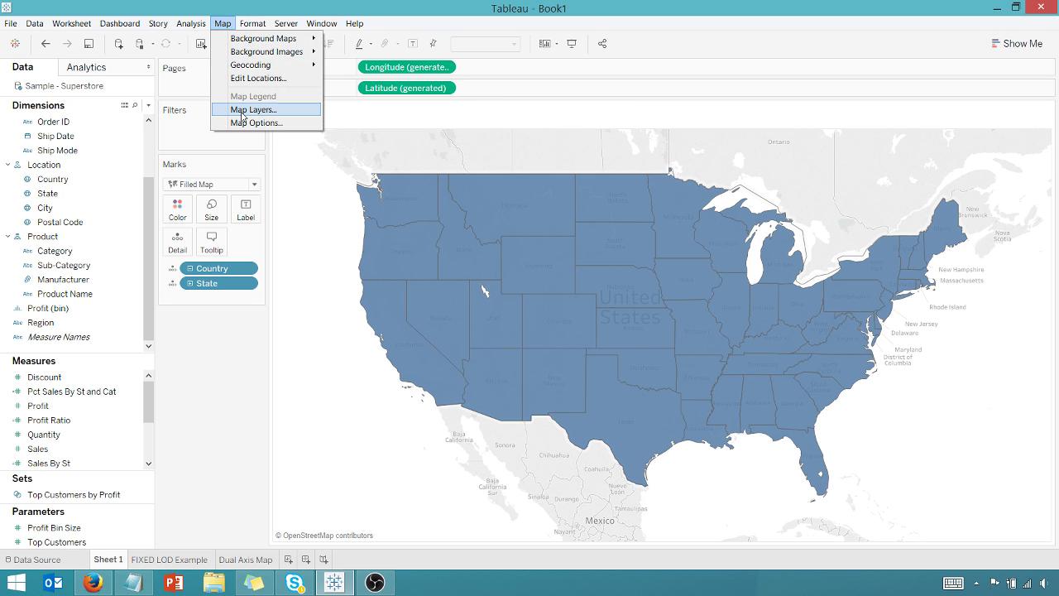
pyautogui.click(244, 112)
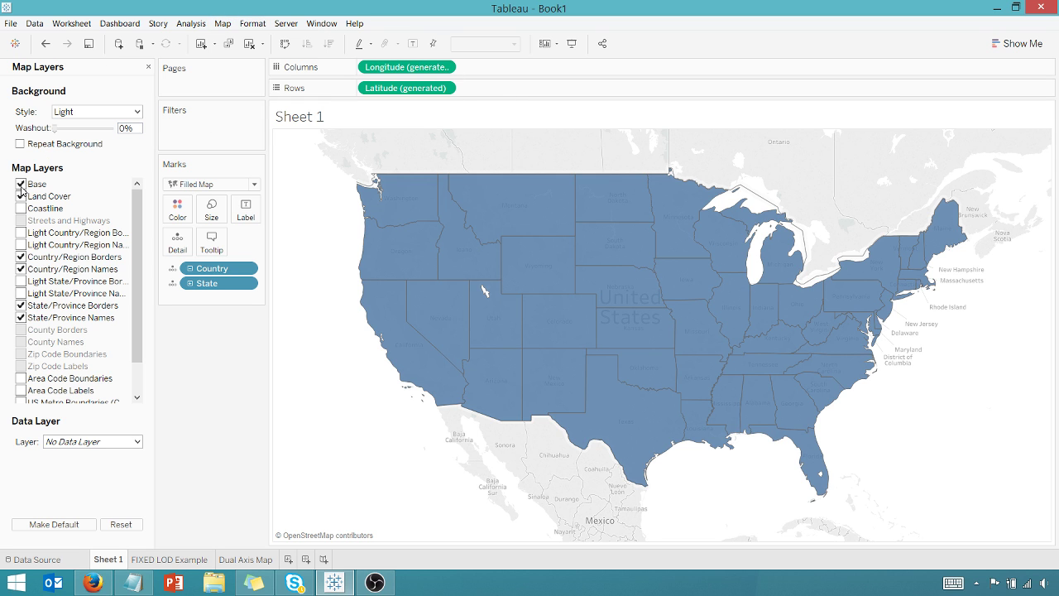
pyautogui.click(22, 185)
pyautogui.click(21, 197)
pyautogui.click(21, 257)
pyautogui.click(20, 269)
pyautogui.click(21, 305)
pyautogui.click(21, 318)
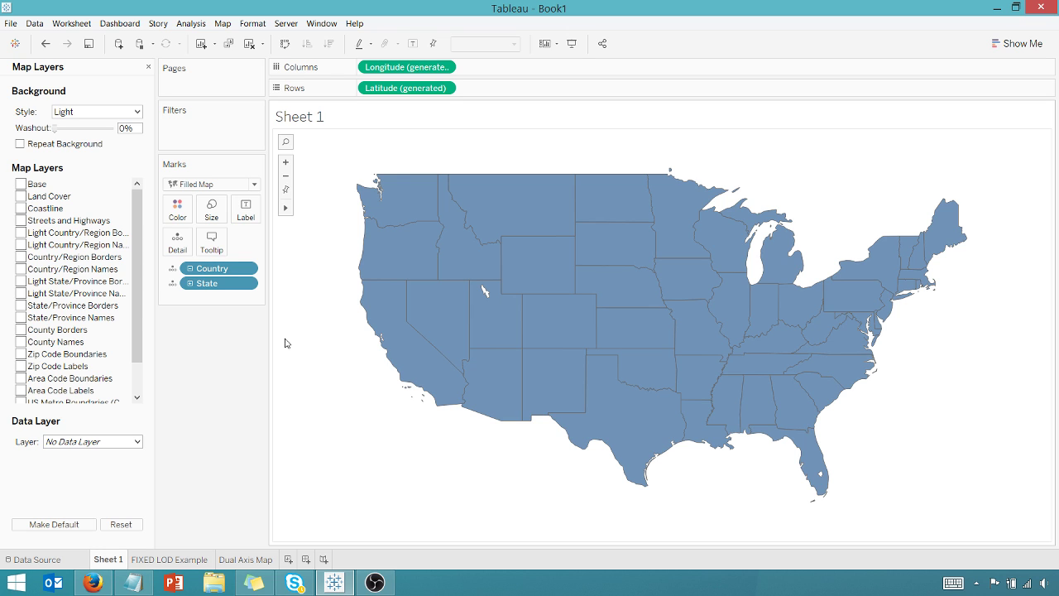
# Step: Colour the states by SUM(Profit) with the Red-Black Diverging palette using the full colour range
pyautogui.click(149, 69)
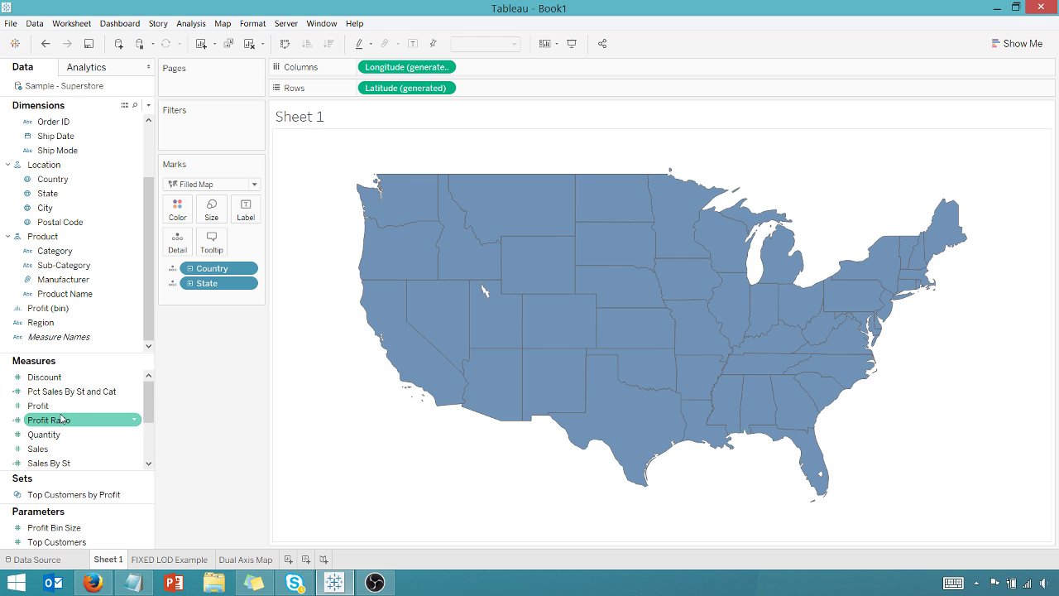
pyautogui.moveTo(49, 406); pyautogui.dragTo(176, 215)
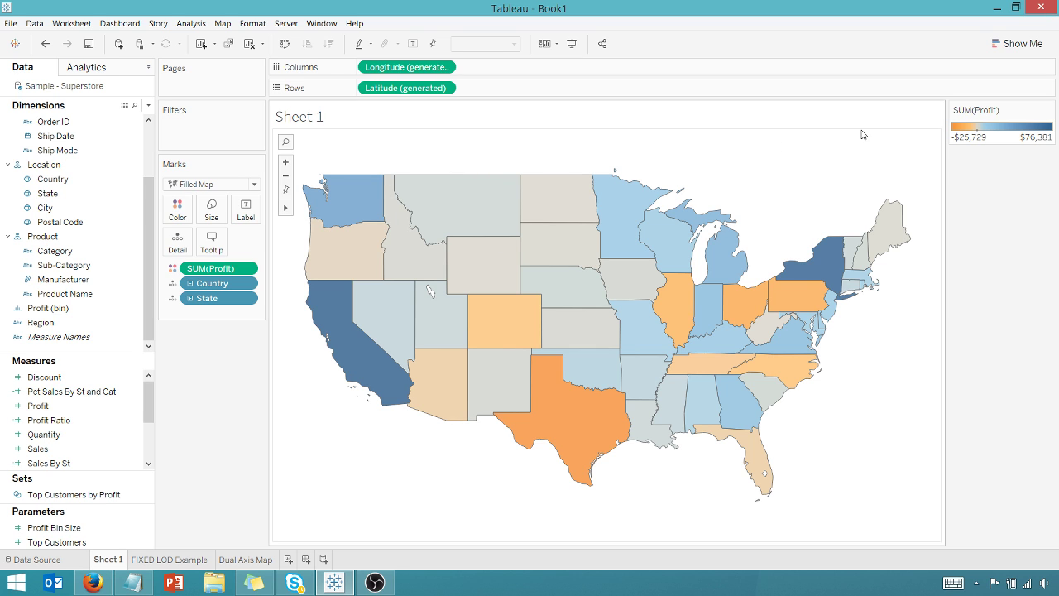
pyautogui.click(179, 210)
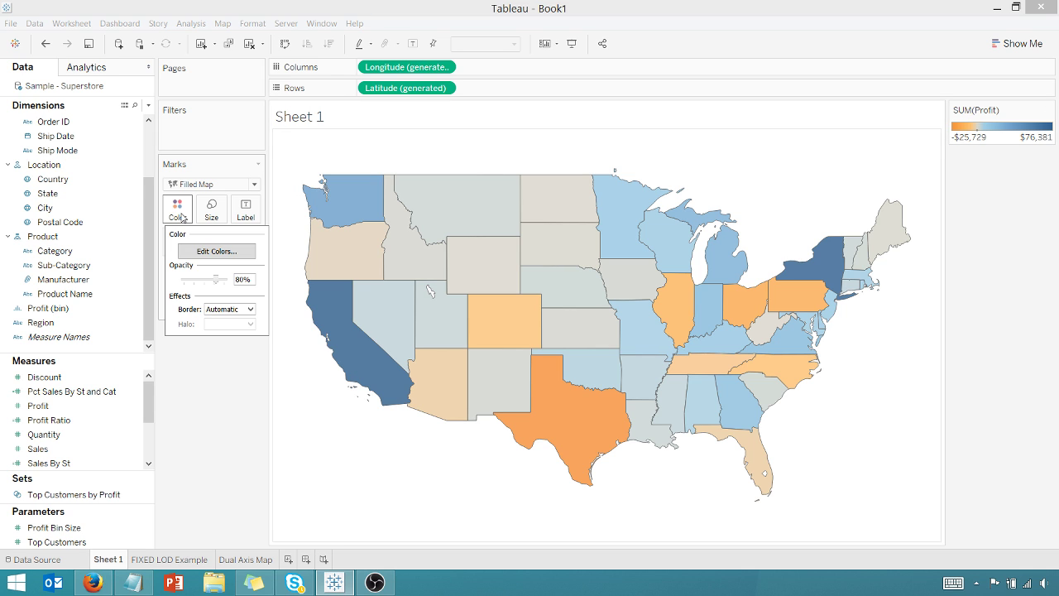
pyautogui.click(202, 252)
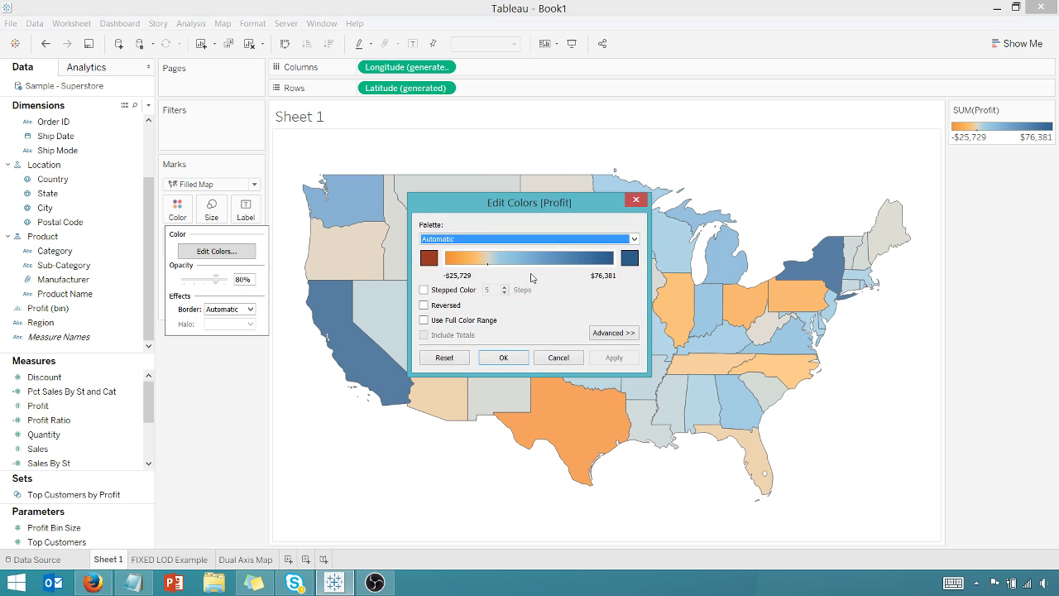
pyautogui.click(634, 239)
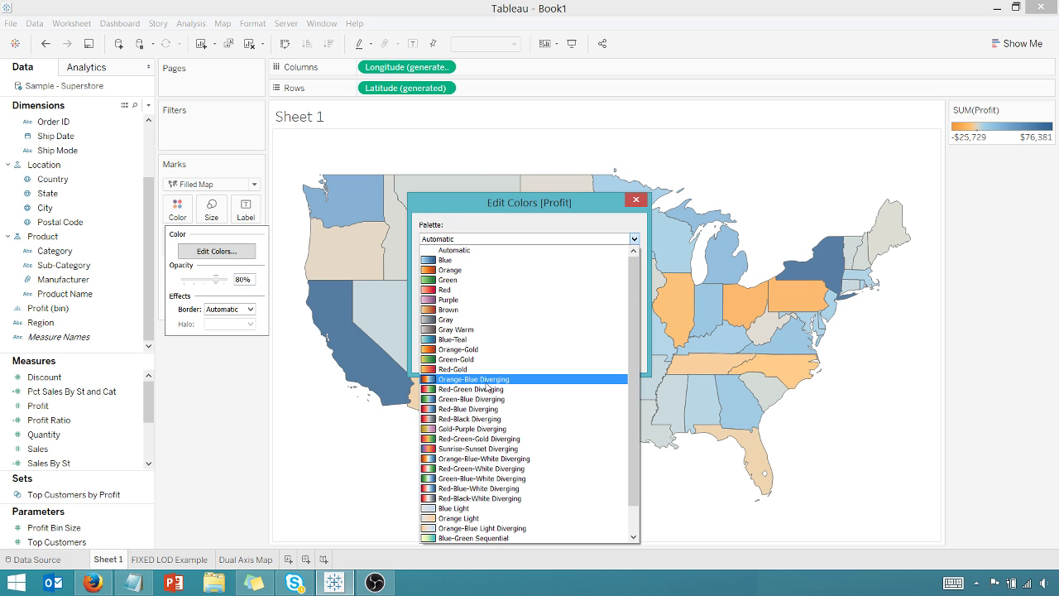
pyautogui.click(474, 419)
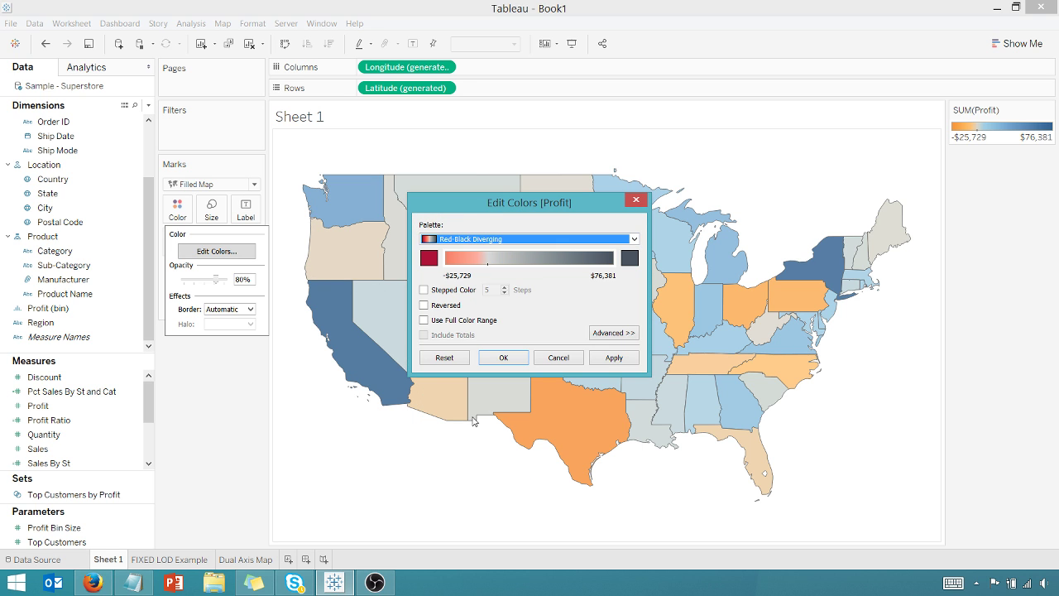
pyautogui.click(424, 321)
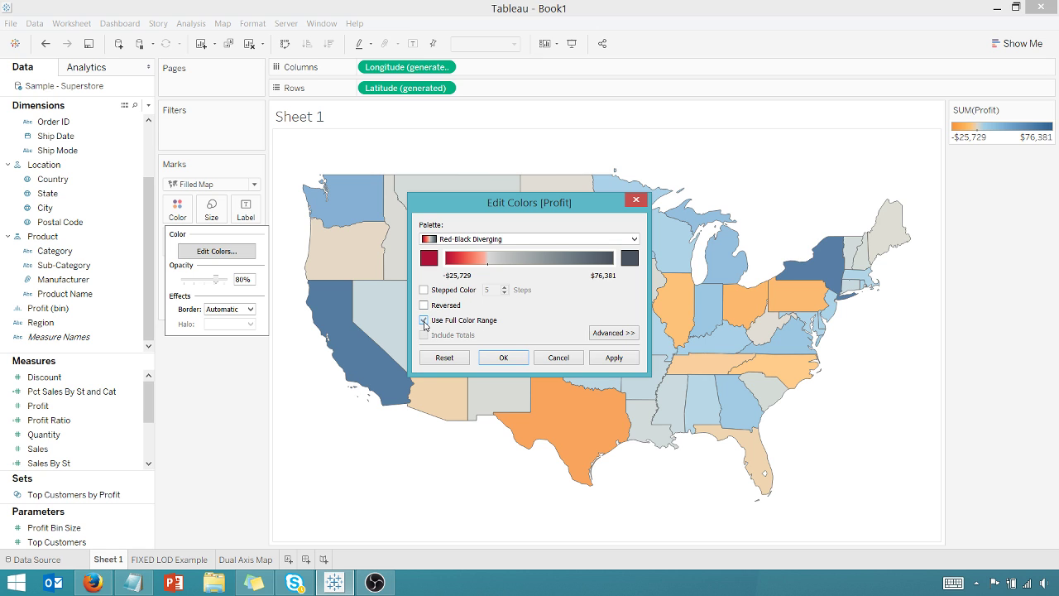
pyautogui.click(596, 357)
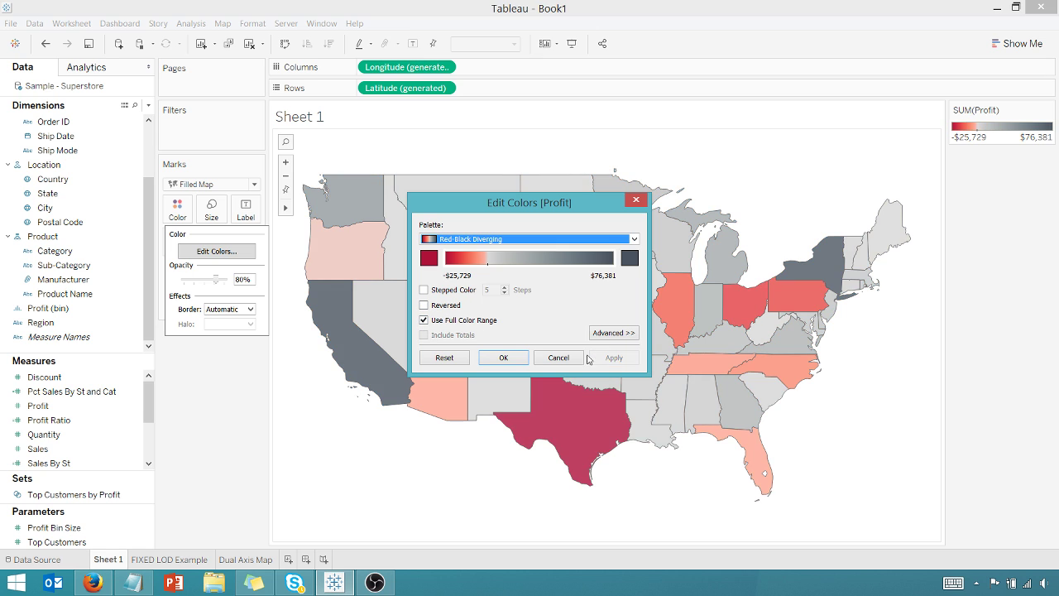
pyautogui.click(503, 357)
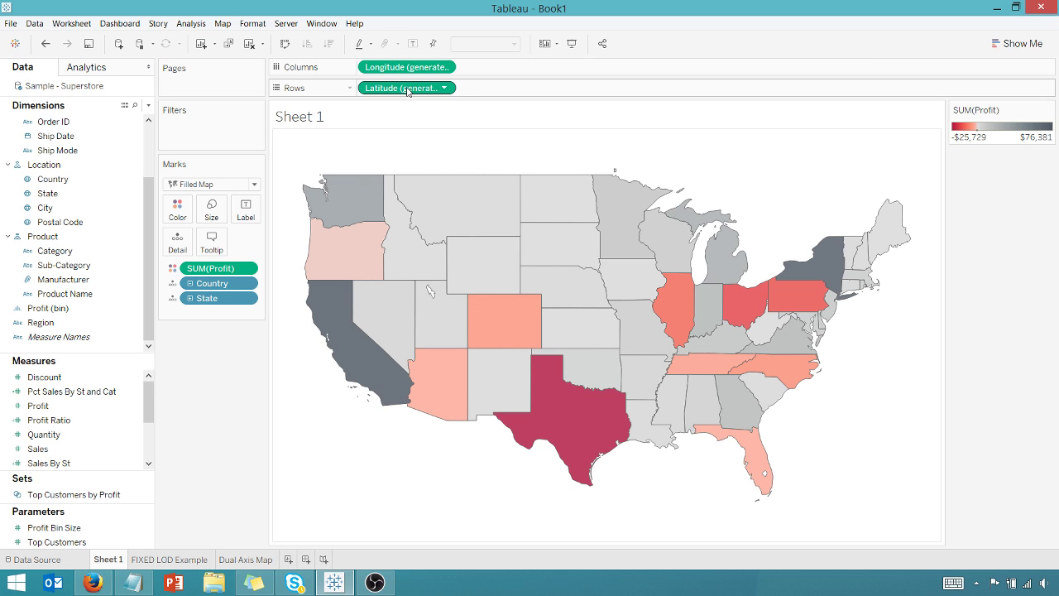
# Step: Duplicate Latitude on Rows, drop Profit from the second map's marks, and size them by SUM(Sales)
pyautogui.moveTo(407, 91); pyautogui.dragTo(511, 91)
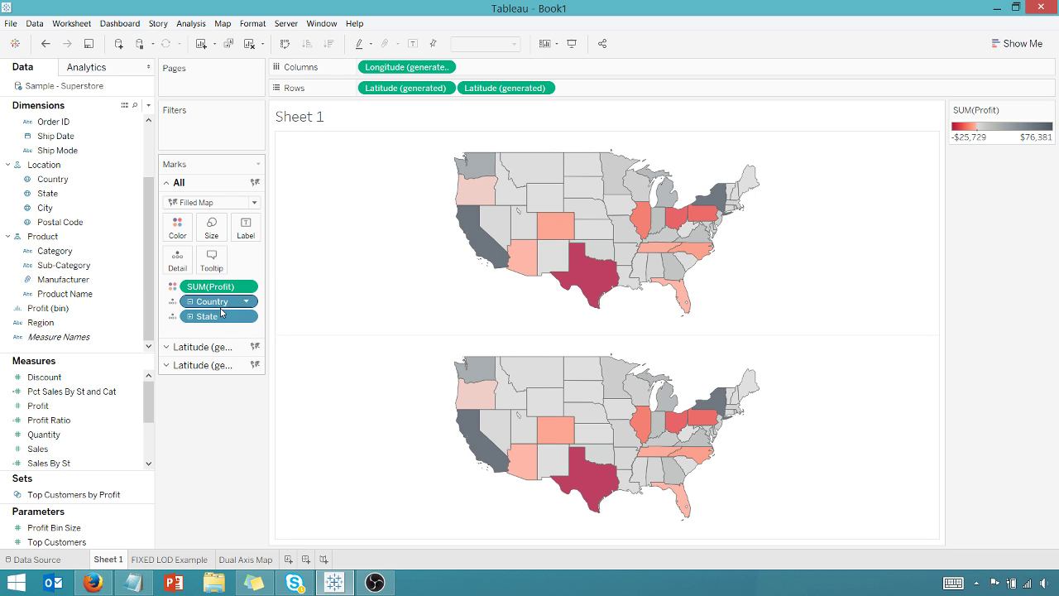
pyautogui.click(168, 365)
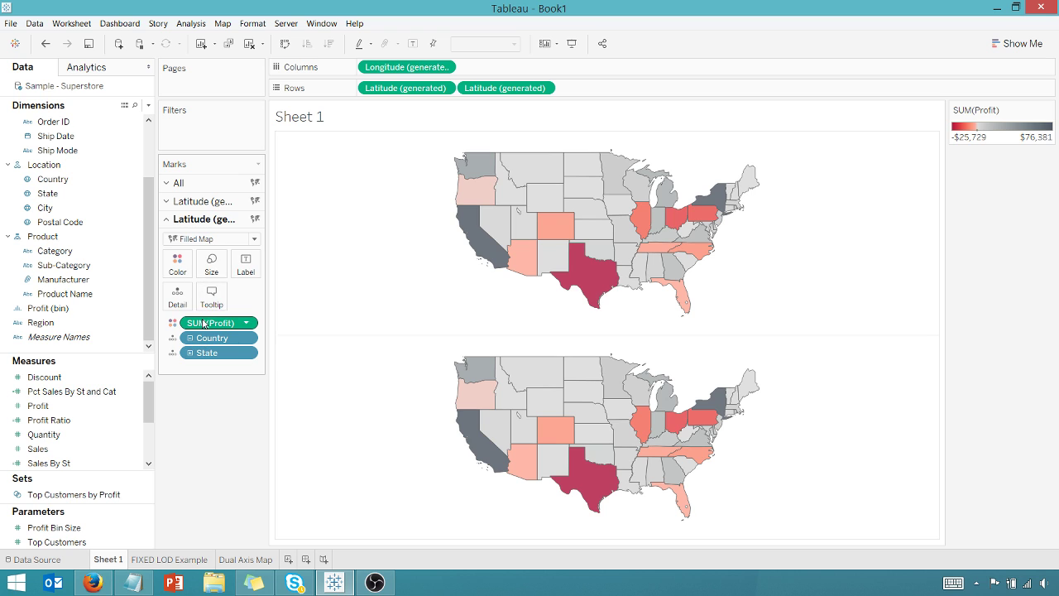
pyautogui.moveTo(205, 323); pyautogui.dragTo(206, 439)
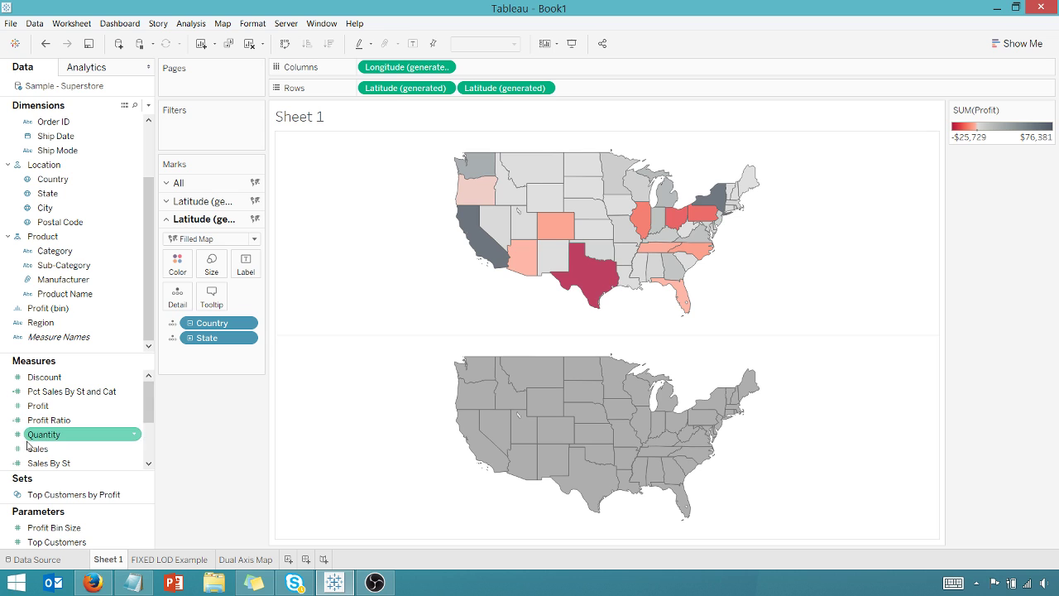
pyautogui.moveTo(33, 448); pyautogui.dragTo(203, 266)
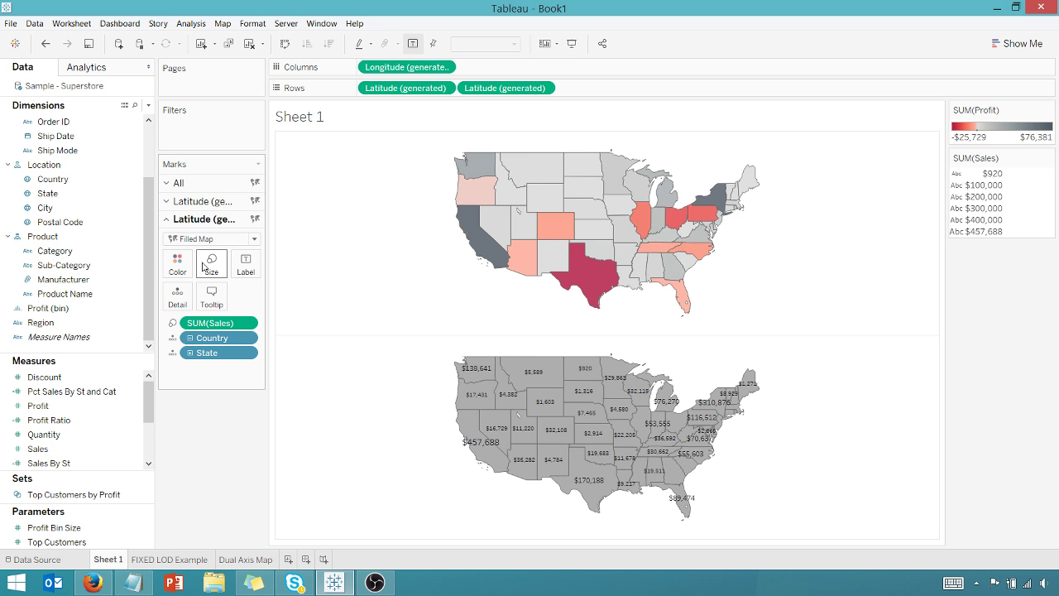
# Step: Draw the lower map's marks as blue circles
pyautogui.click(254, 239)
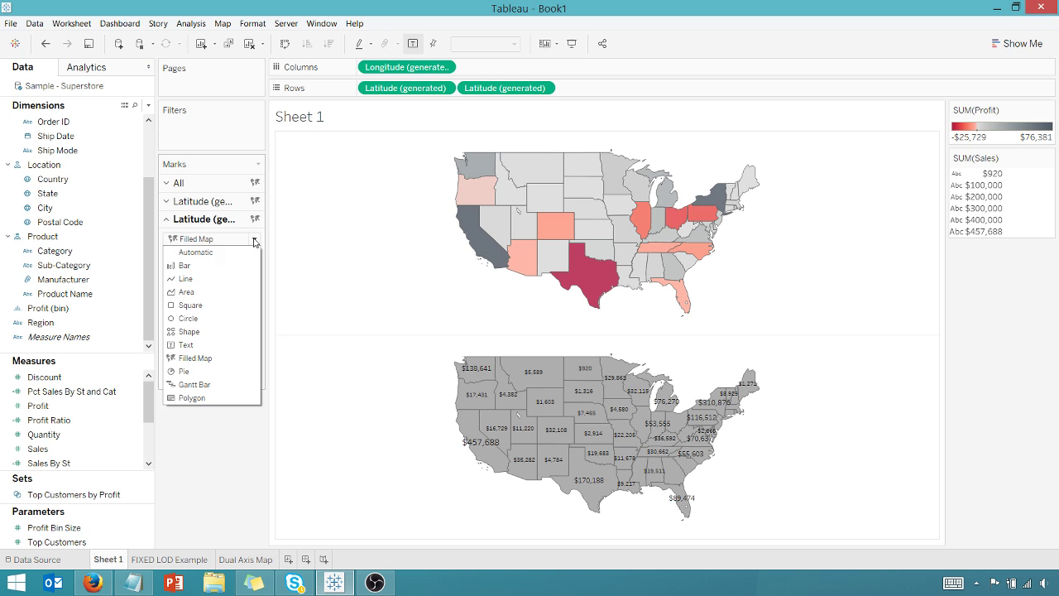
pyautogui.click(190, 318)
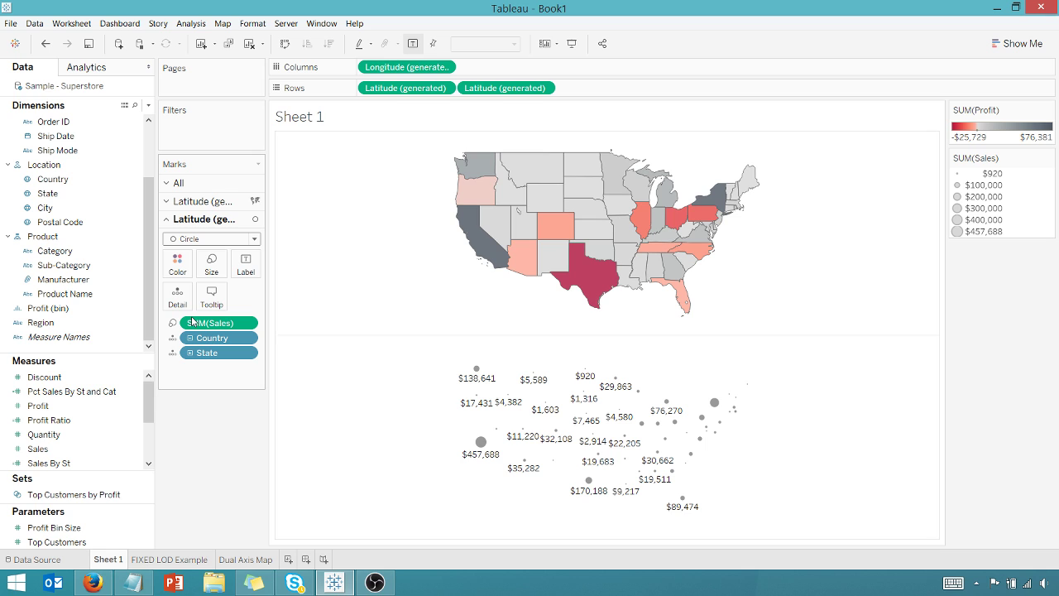
pyautogui.click(189, 268)
pyautogui.click(260, 303)
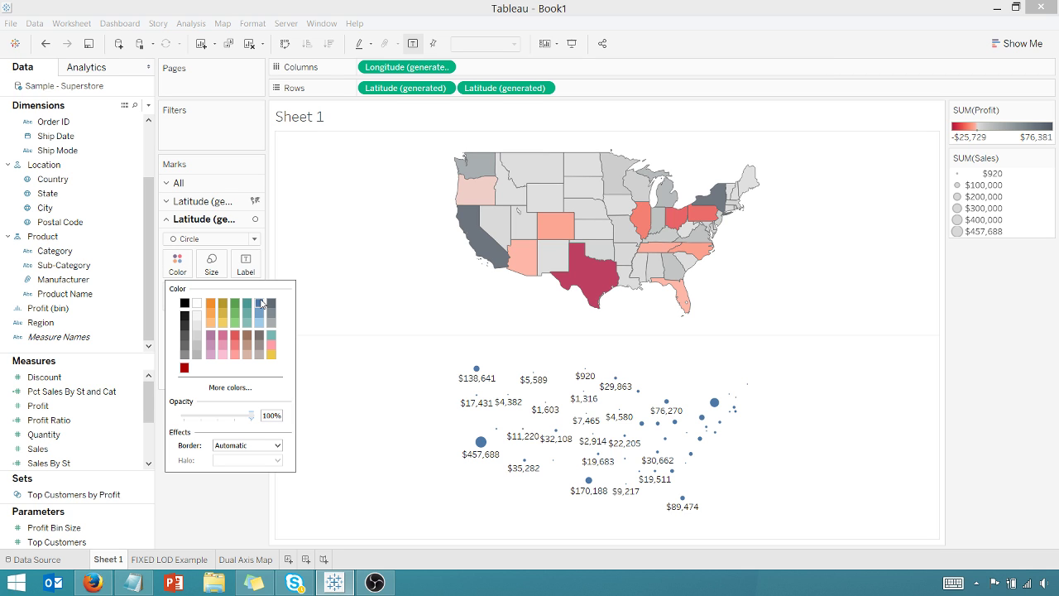
pyautogui.click(230, 511)
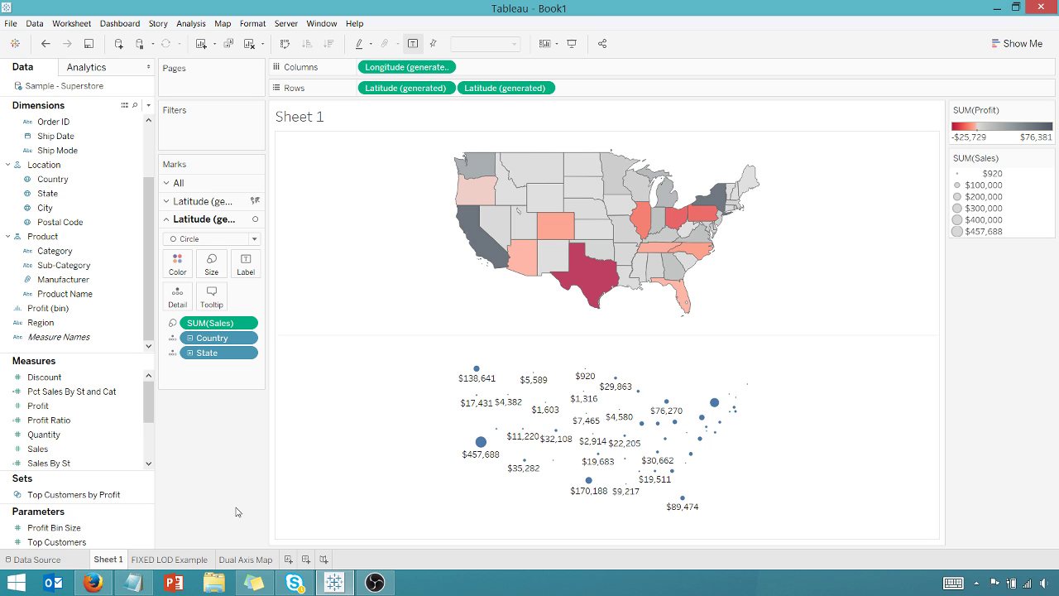
# Step: Hide the sales value labels on the circles
pyautogui.click(257, 280)
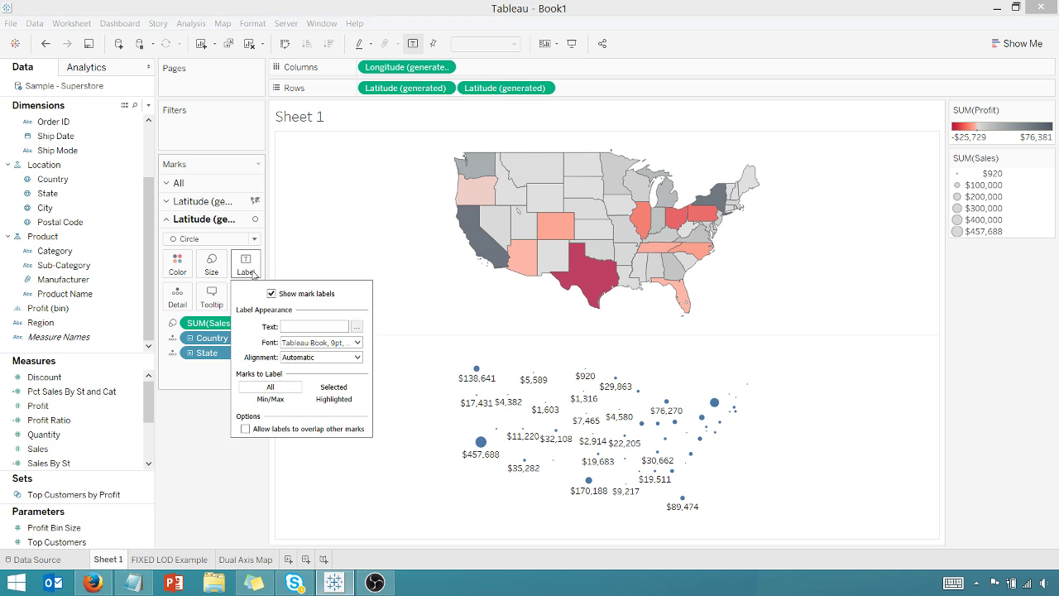
pyautogui.click(271, 294)
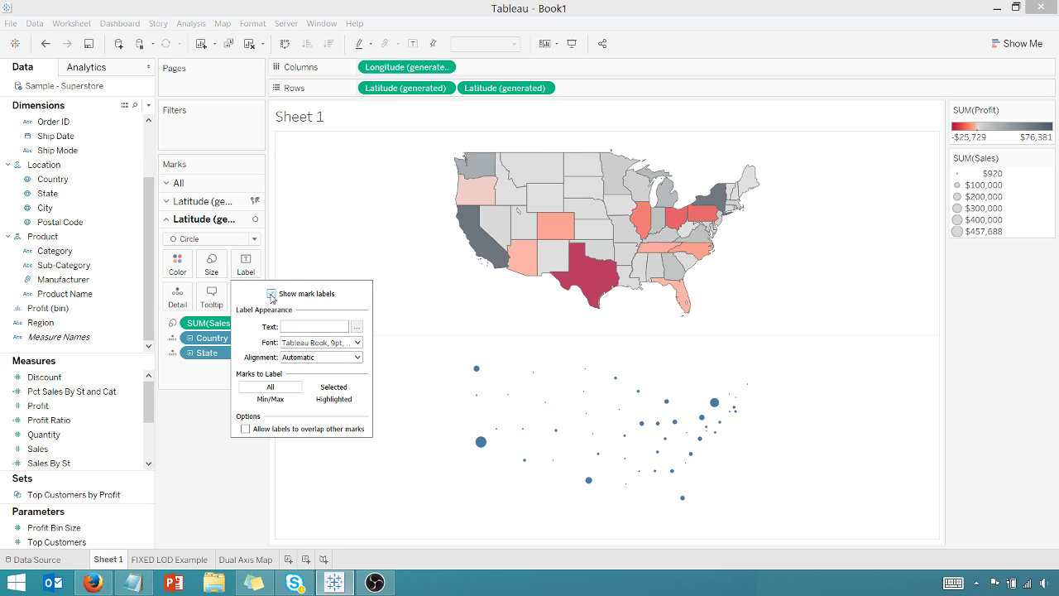
pyautogui.click(345, 441)
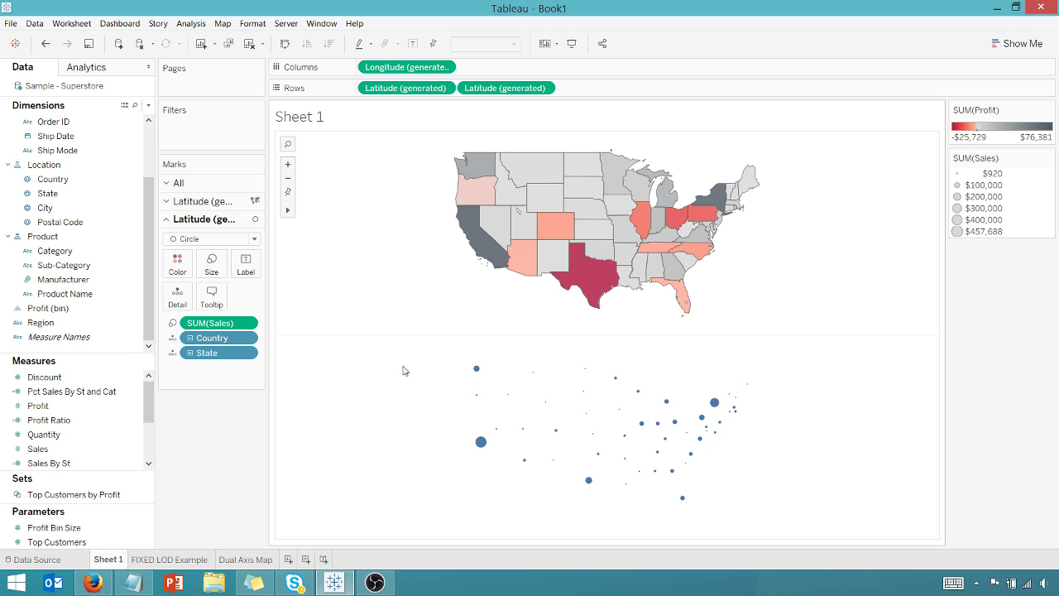
# Step: Combine the two maps into one dual-axis map and enlarge the sales circles
pyautogui.rightClick(521, 93)
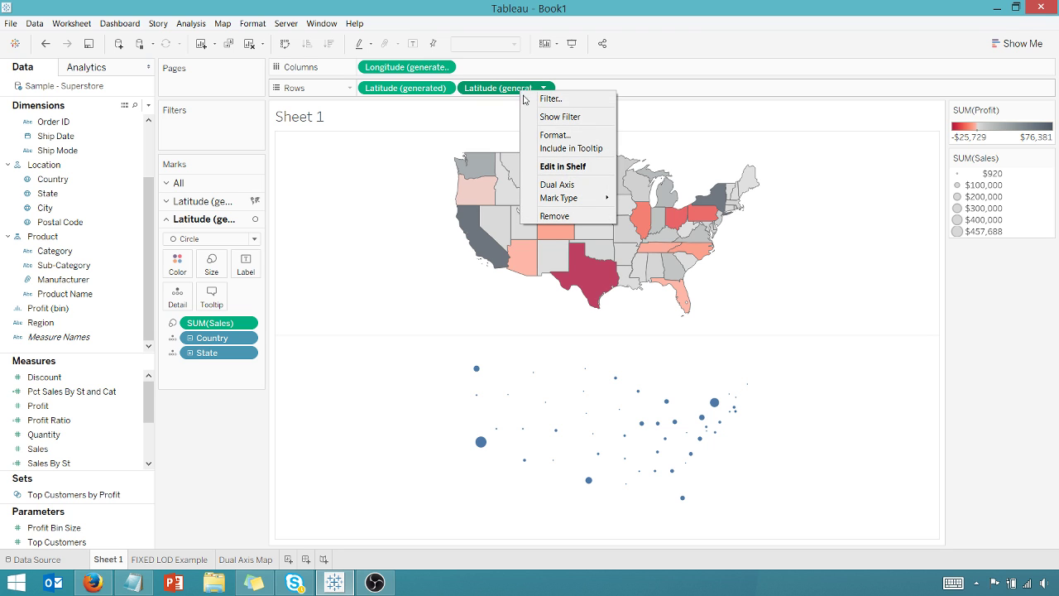
pyautogui.click(538, 186)
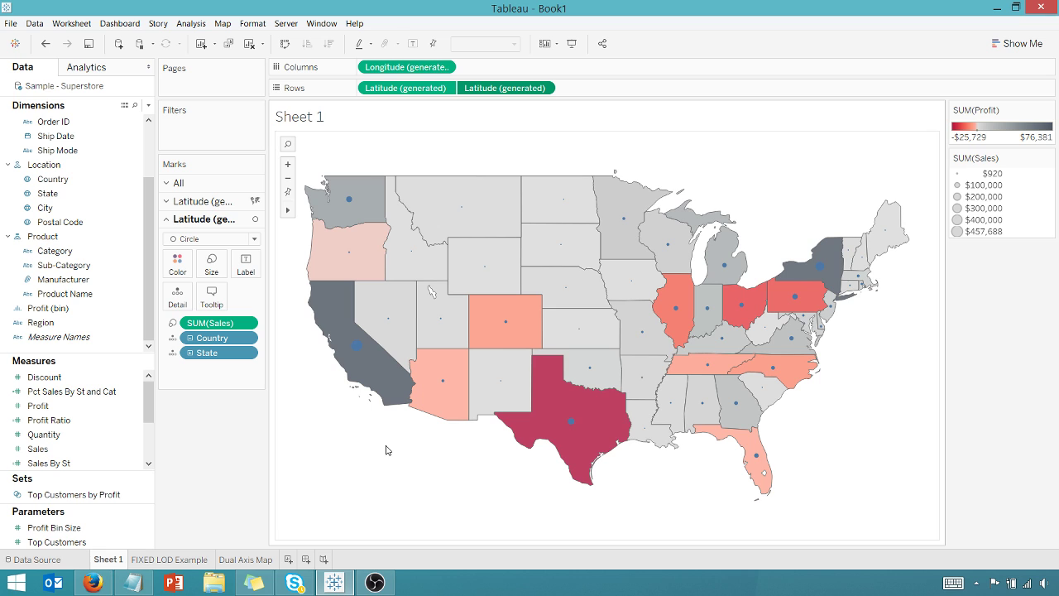
pyautogui.click(209, 266)
pyautogui.moveTo(231, 296); pyautogui.dragTo(256, 298)
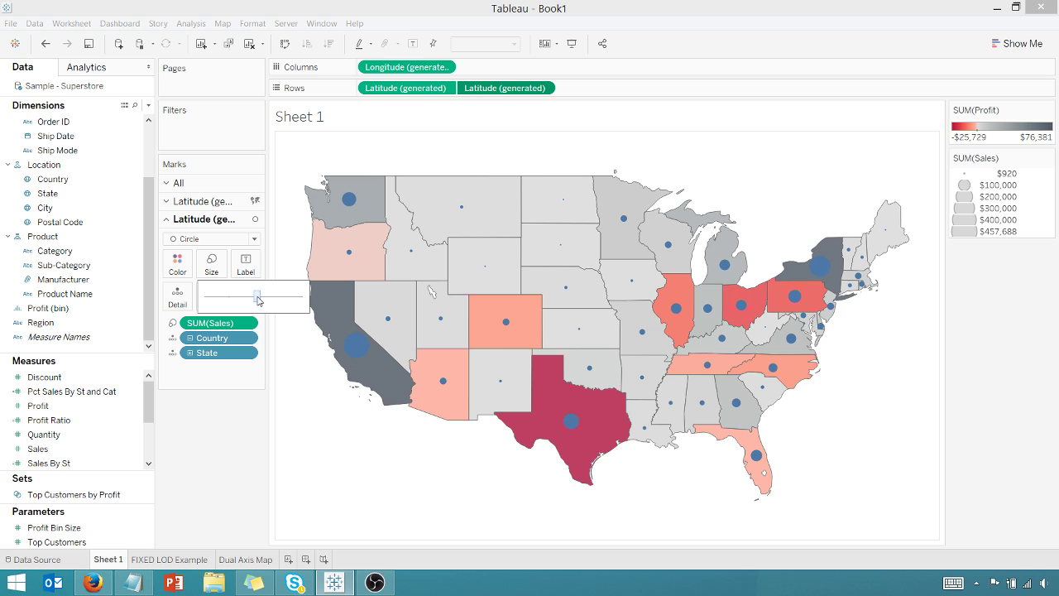
pyautogui.click(348, 473)
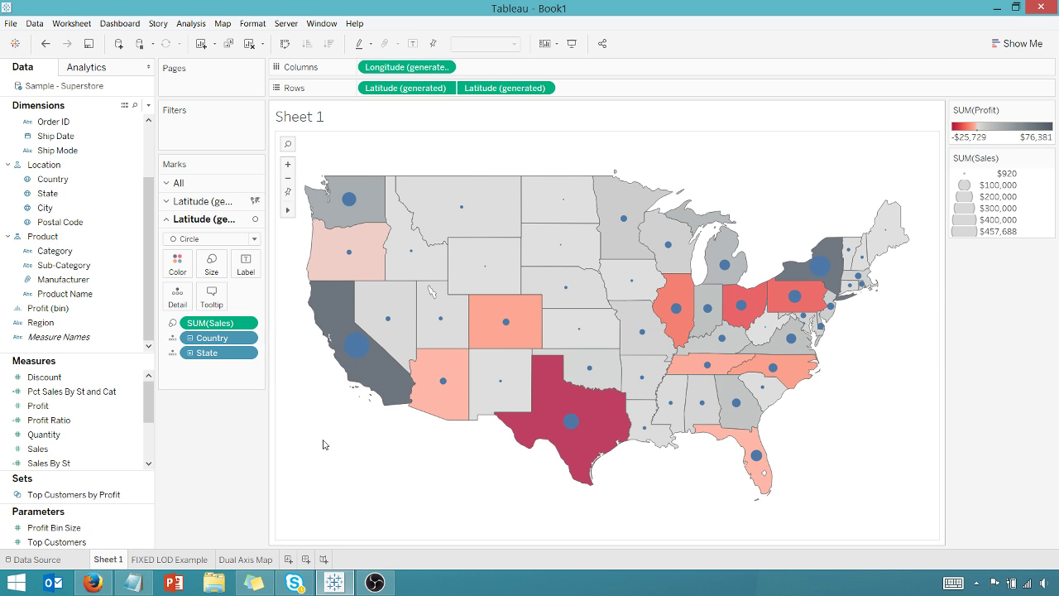
pyautogui.moveTo(381, 386)
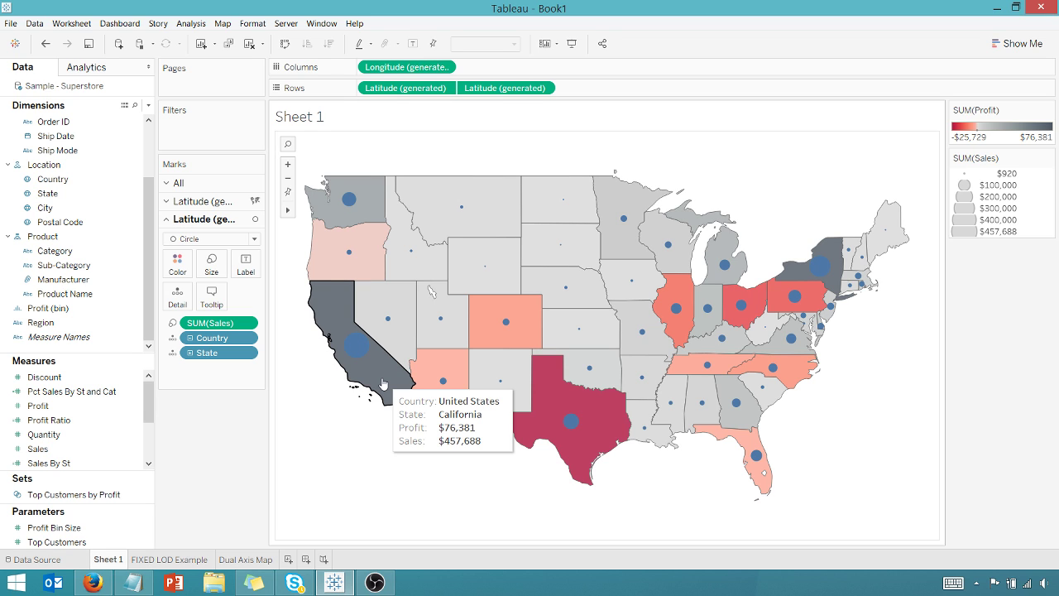
# Step: Give the sales circles black borders
pyautogui.click(177, 263)
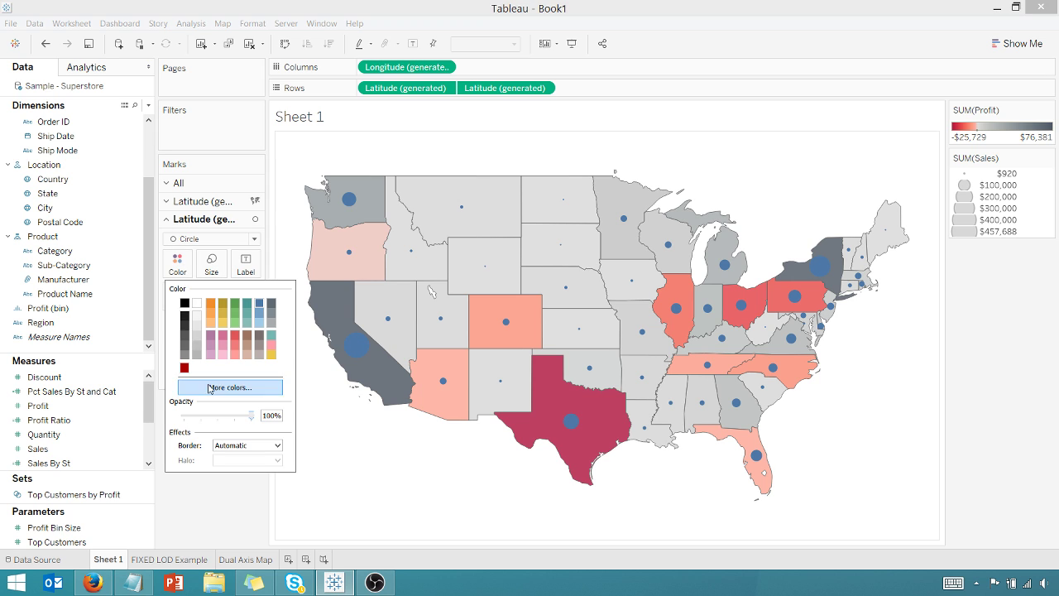
pyautogui.click(278, 445)
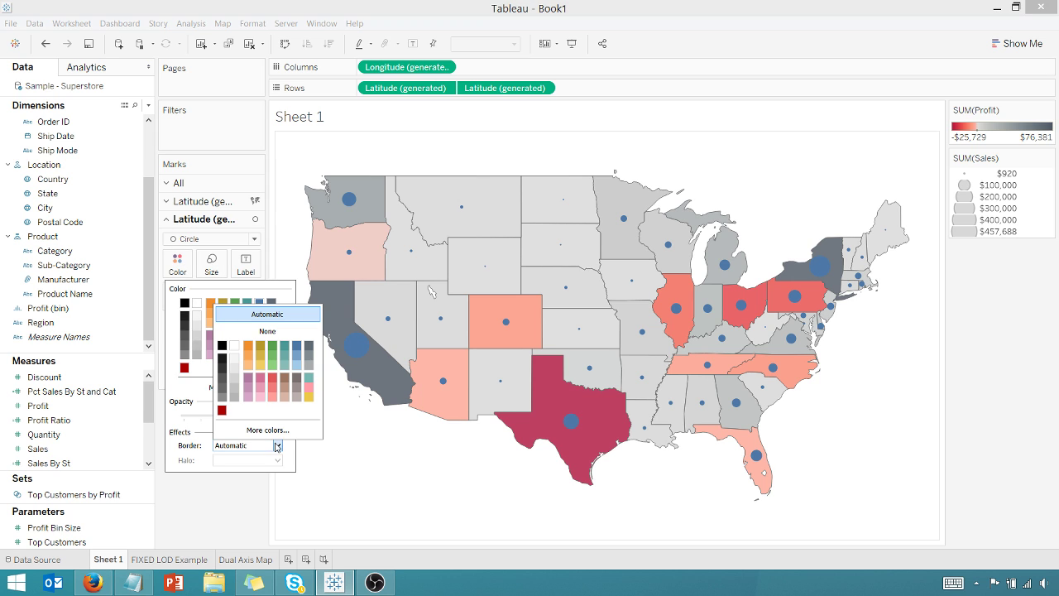
pyautogui.click(223, 346)
pyautogui.click(312, 502)
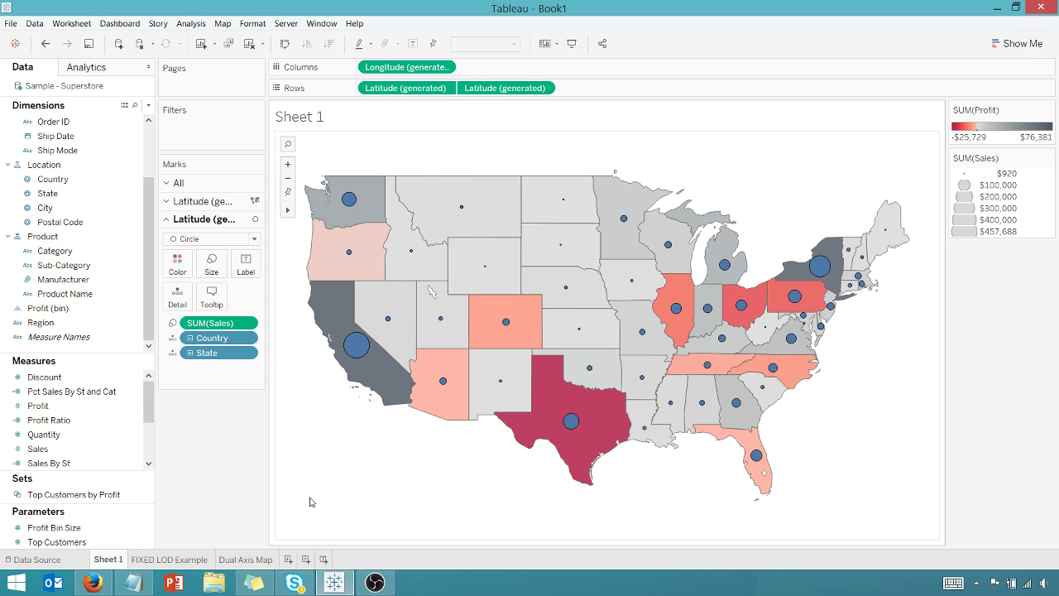
pyautogui.moveTo(344, 324)
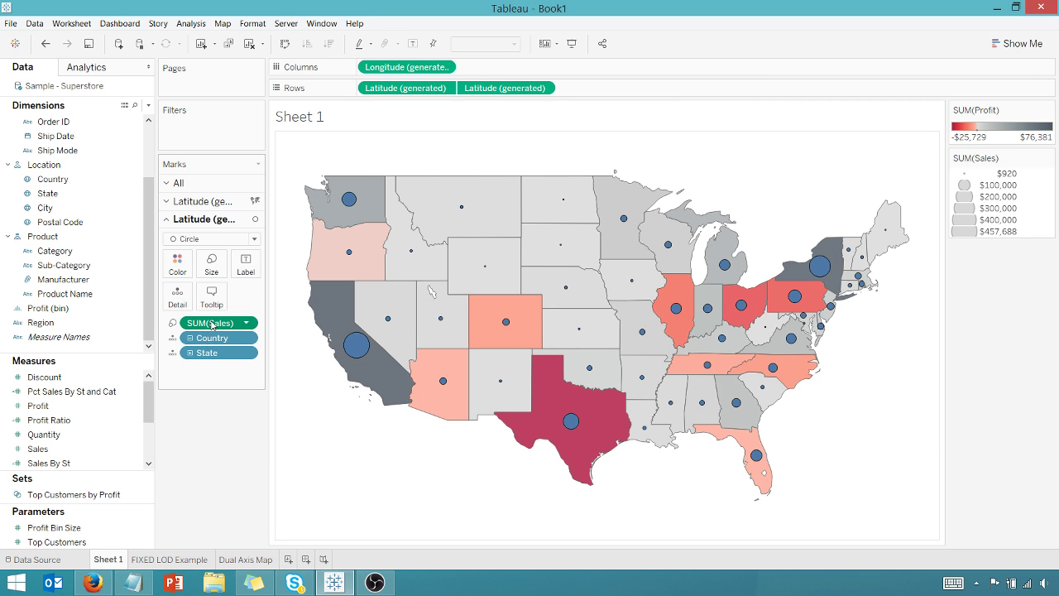
# Step: Remove SUM(Sales) from Size and colour the circles by Category: Furniture, Office Supplies, Technology
pyautogui.moveTo(212, 324); pyautogui.dragTo(217, 494)
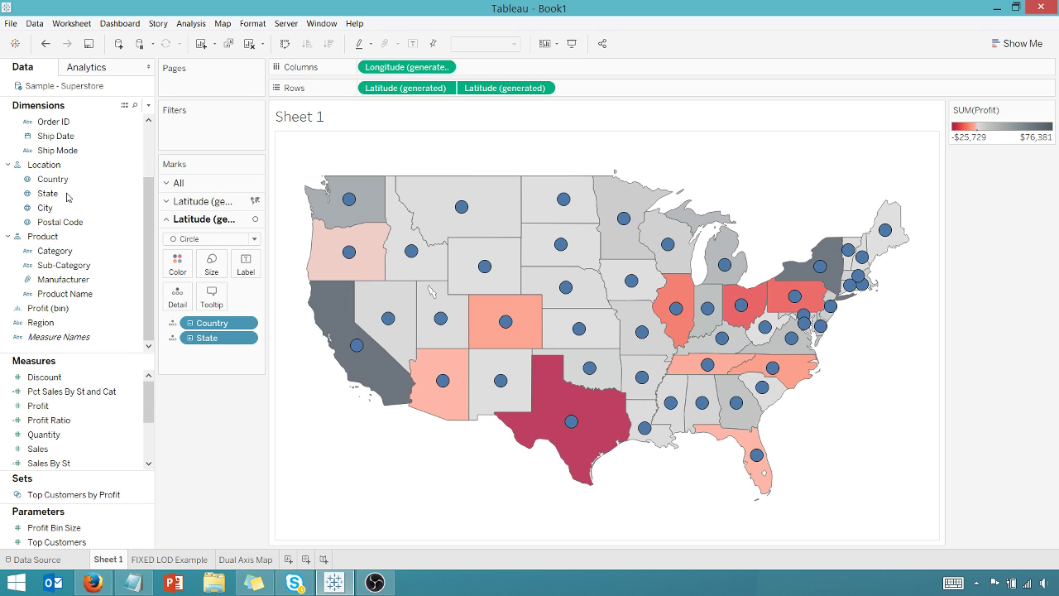
pyautogui.click(57, 257)
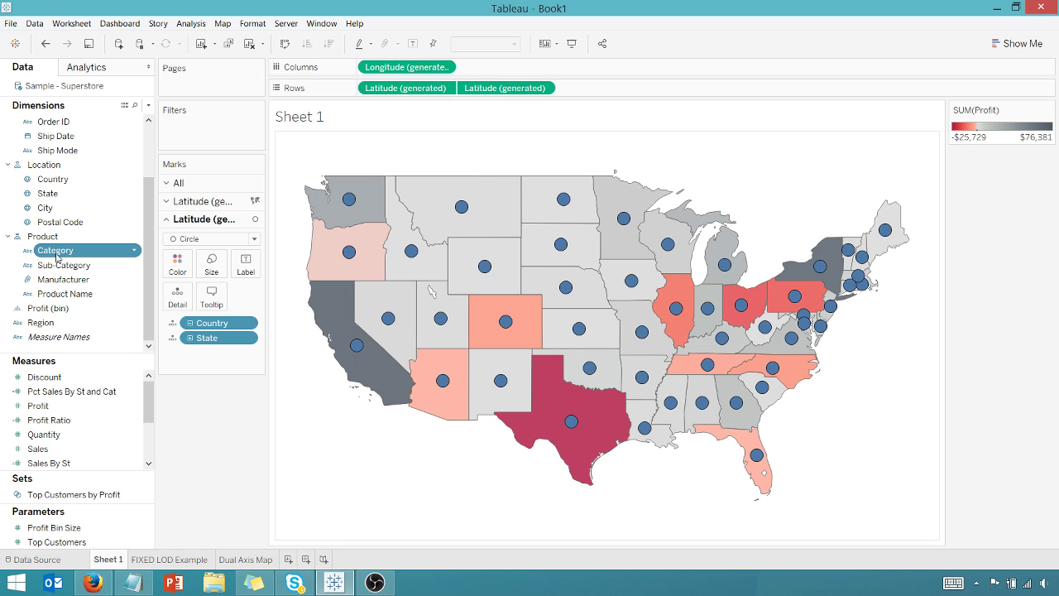
pyautogui.click(57, 257)
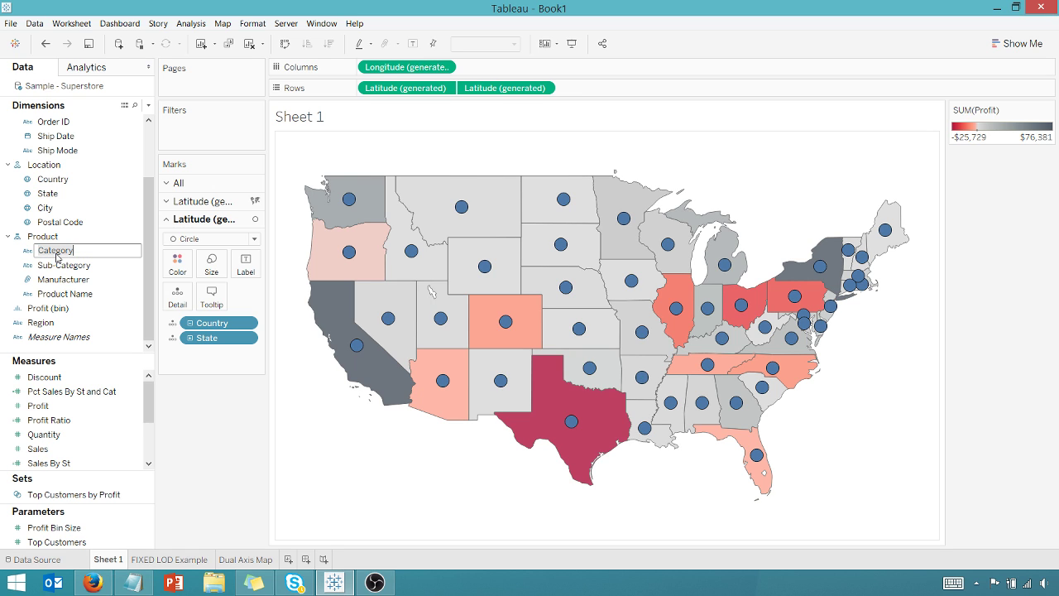
pyautogui.click(101, 266)
pyautogui.click(103, 251)
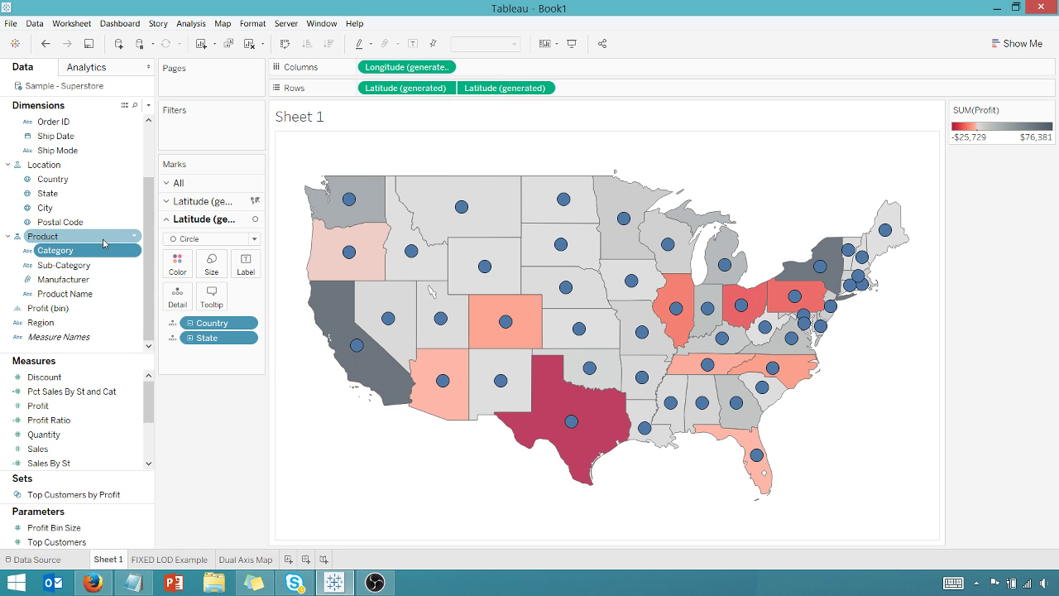
pyautogui.moveTo(104, 250); pyautogui.dragTo(182, 266)
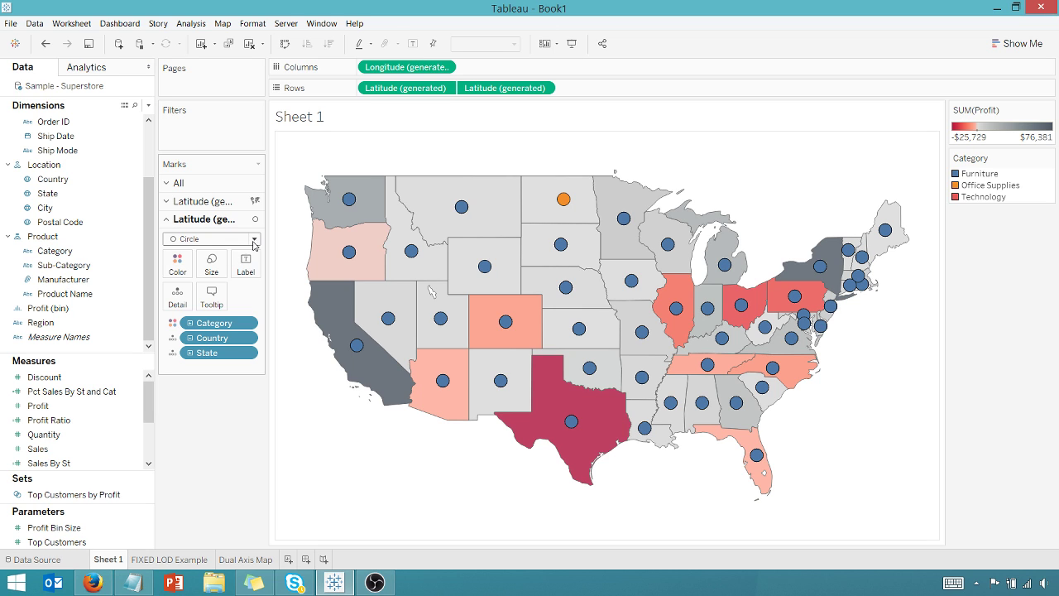
# Step: Change the mark type to Pie and set the slice angle by SUM(Sales)
pyautogui.click(207, 239)
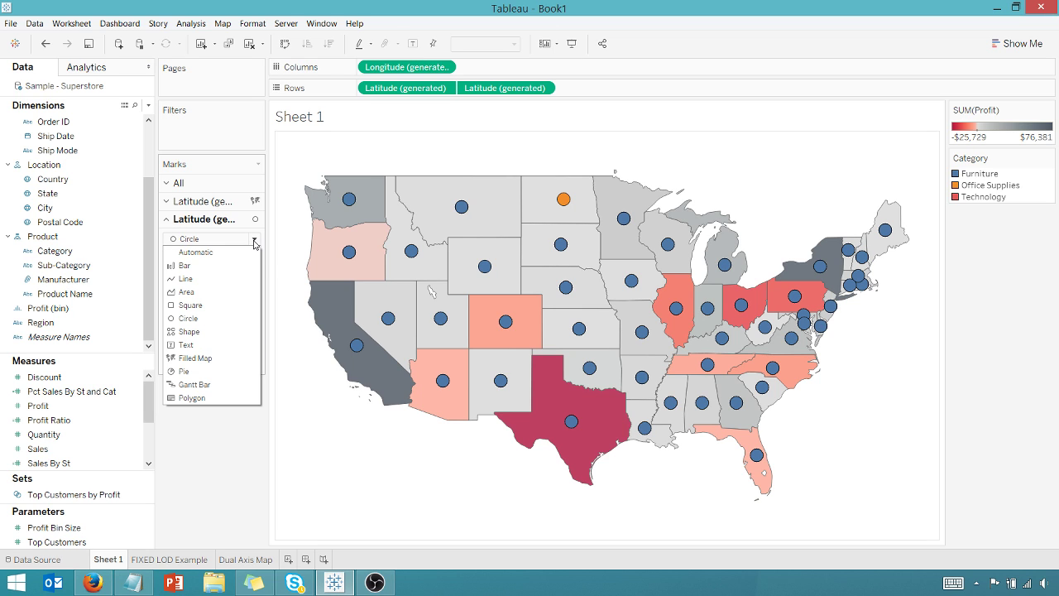
pyautogui.click(185, 372)
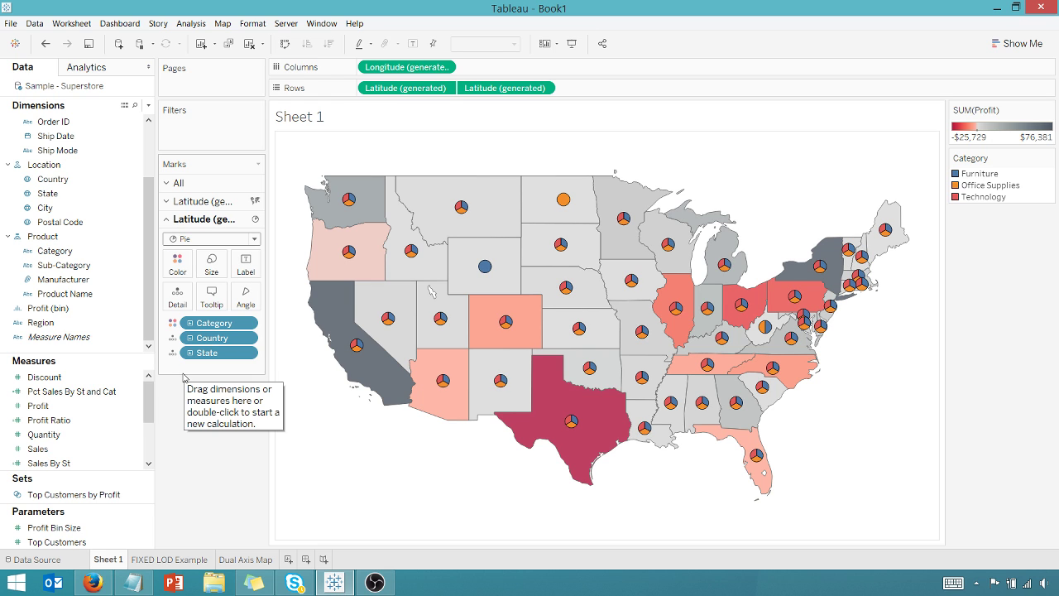
pyautogui.moveTo(357, 348)
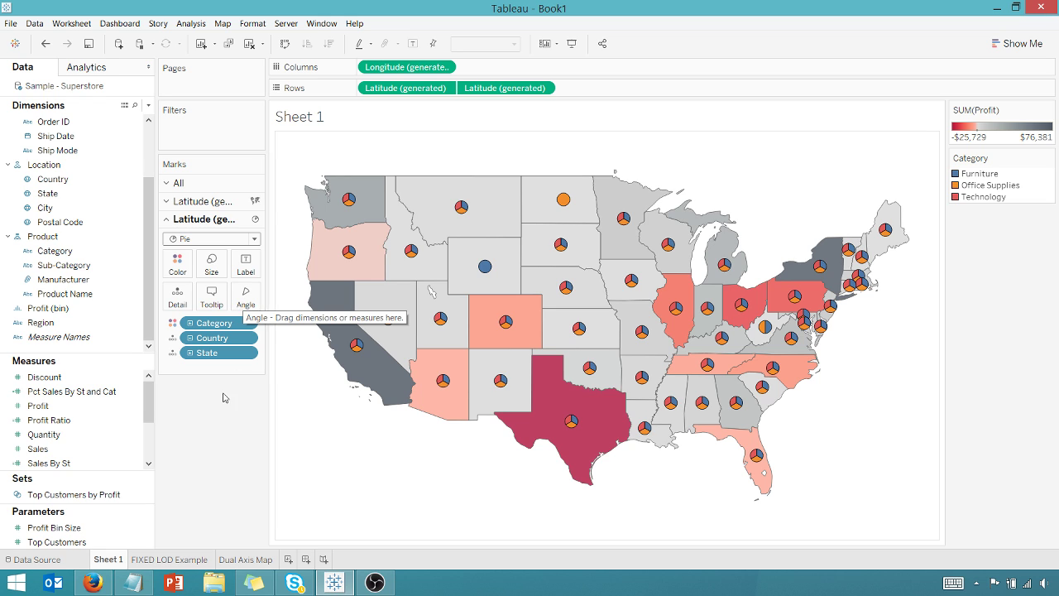
pyautogui.moveTo(37, 451); pyautogui.dragTo(241, 302)
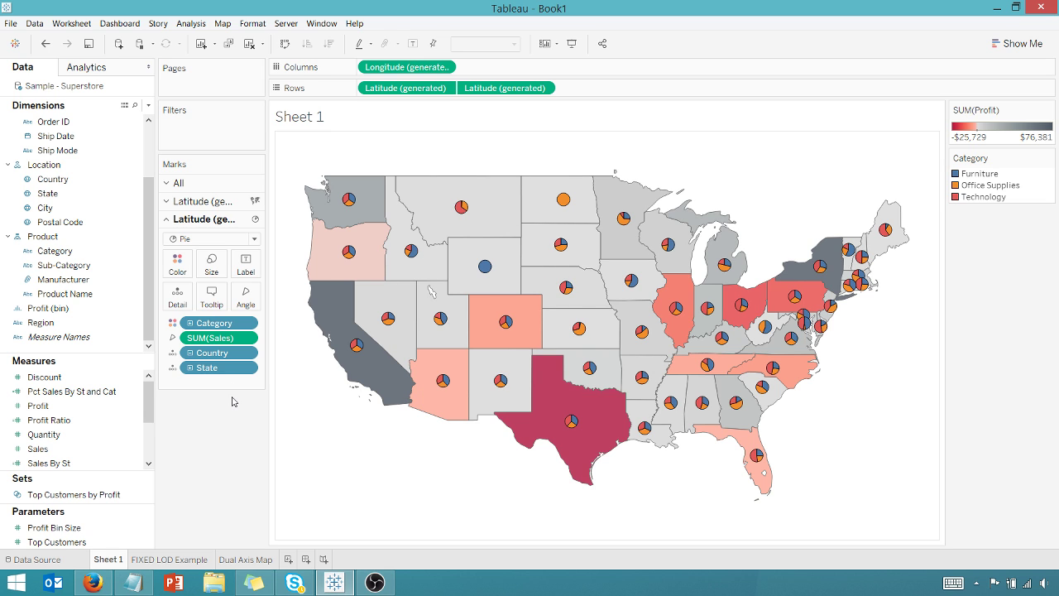
# Step: Enlarge every Category pie chart on the map with the Size slider
pyautogui.click(211, 265)
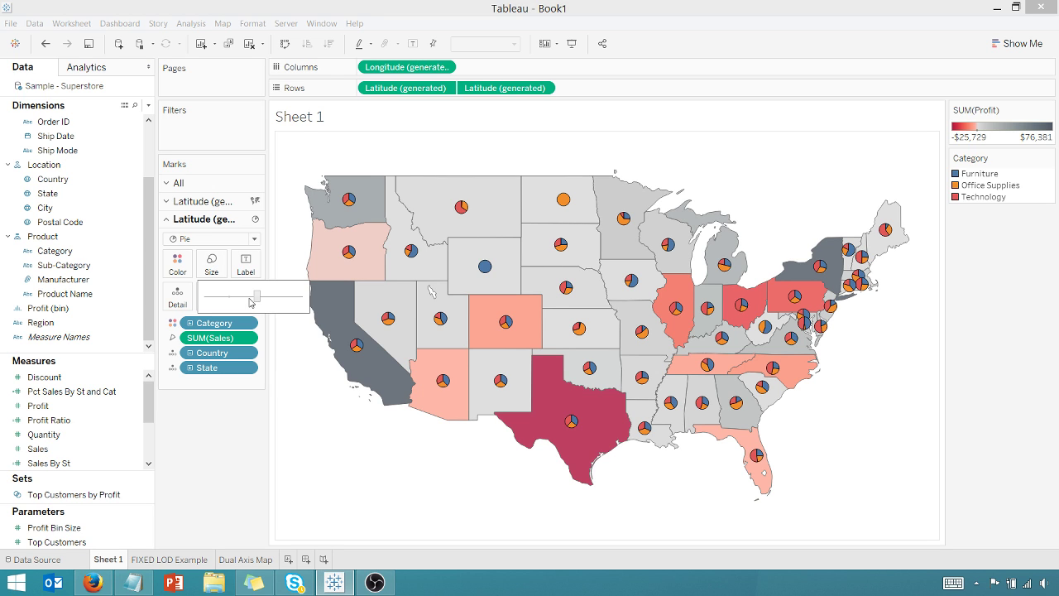
pyautogui.moveTo(255, 295); pyautogui.dragTo(280, 298)
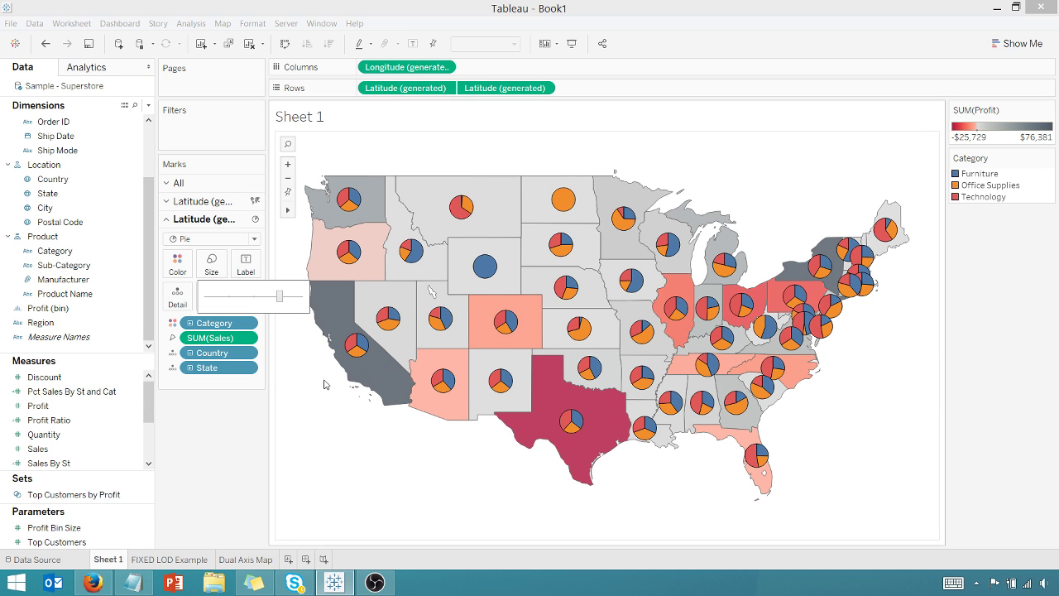
pyautogui.click(243, 437)
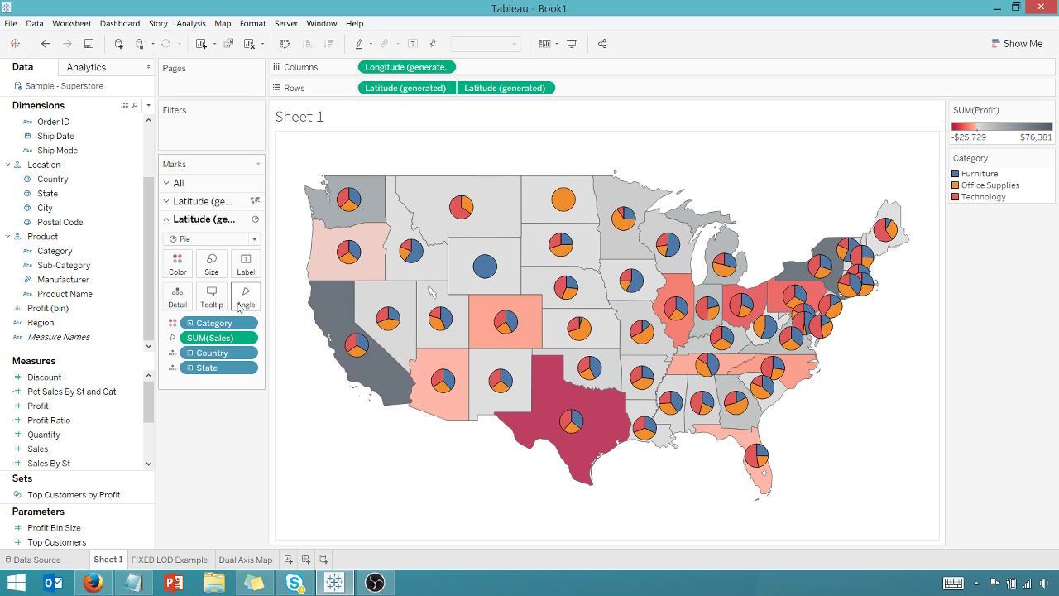
# Step: Delete the Country line and blank line from the pie tooltip, leaving State, Category and Sales
pyautogui.click(212, 295)
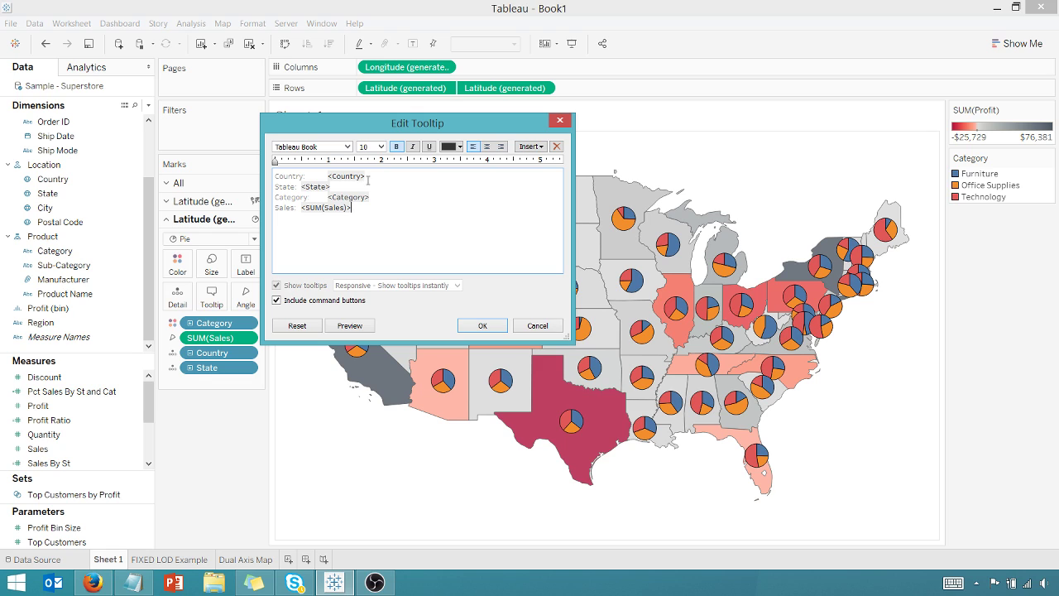
pyautogui.moveTo(369, 180); pyautogui.dragTo(262, 177)
pyautogui.press('BackSpace')
pyautogui.hotkey('shift', 'ctrl', 'Right')
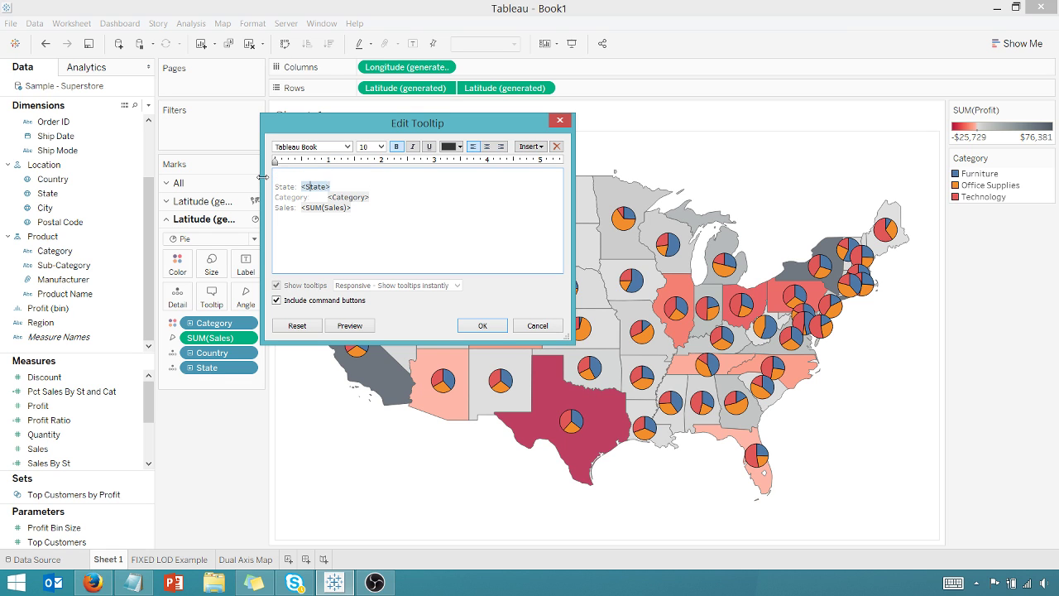
pyautogui.press('Home')
pyautogui.press('BackSpace')
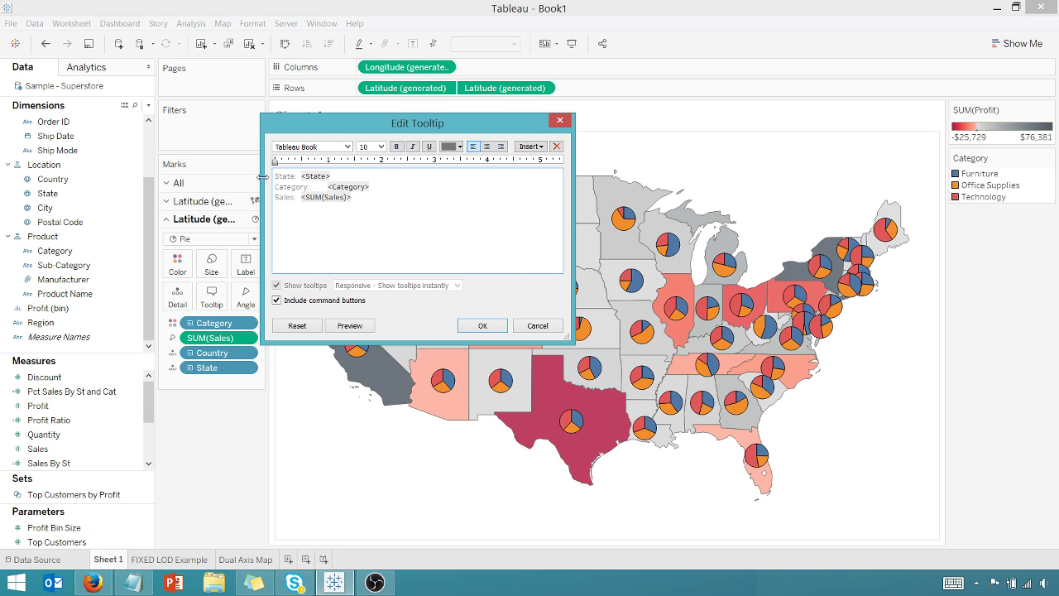
pyautogui.click(480, 326)
pyautogui.moveTo(356, 343)
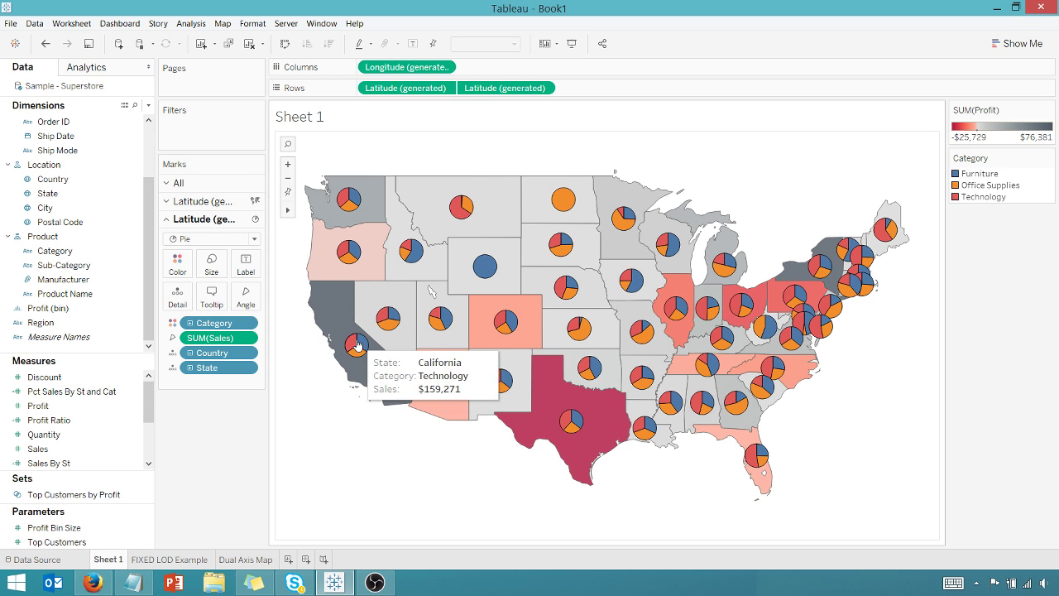
# Step: Switch to the FIXED LOD Example sheet to review state and category sales percentages
pyautogui.click(169, 560)
pyautogui.moveTo(644, 258)
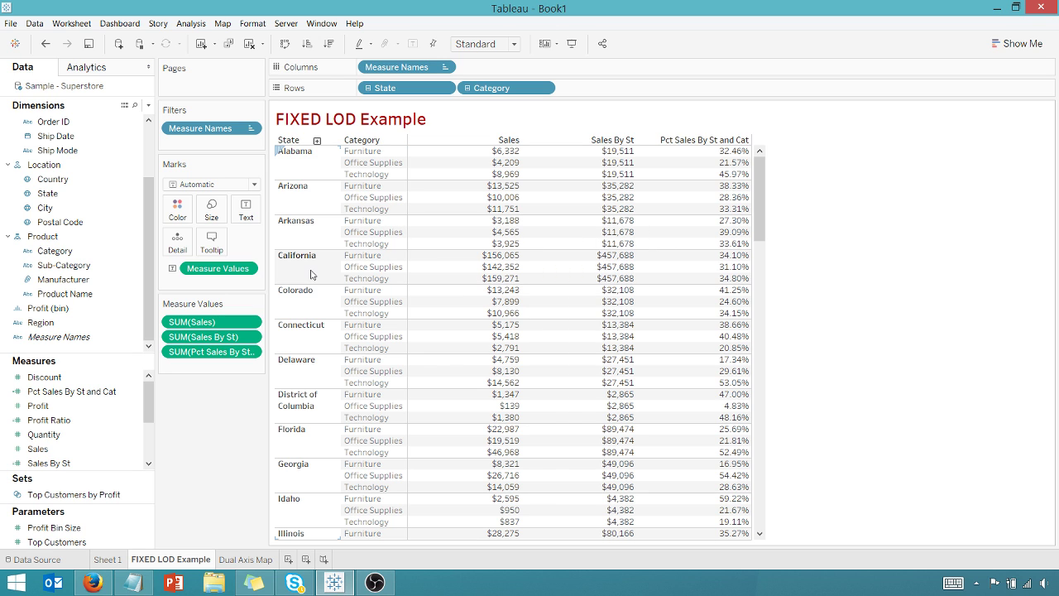
pyautogui.moveTo(436, 259)
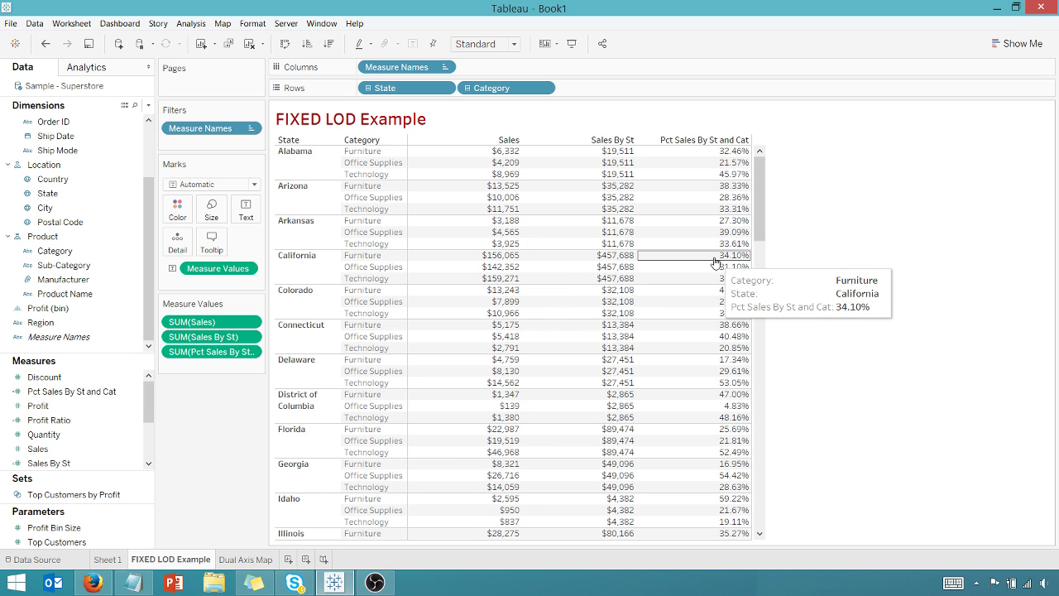
pyautogui.click(134, 582)
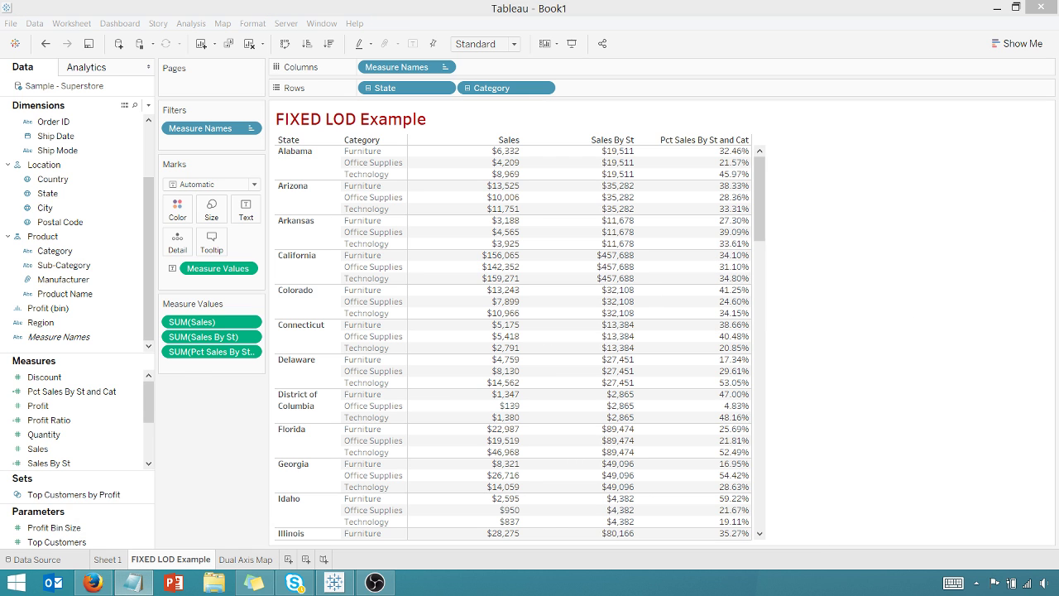
pyautogui.moveTo(1058, 248); pyautogui.dragTo(434, 292)
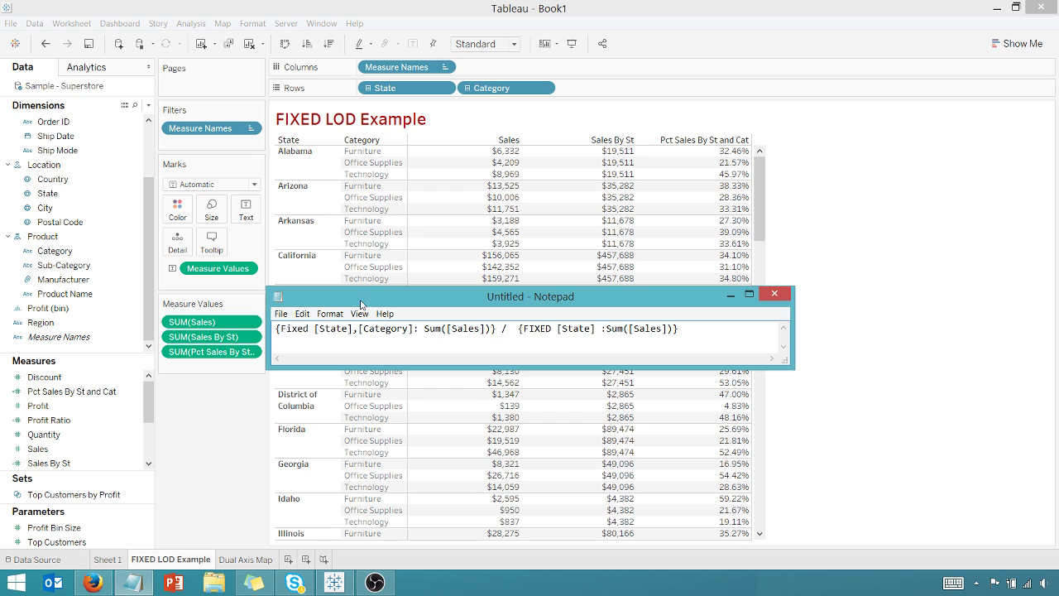
pyautogui.moveTo(365, 298)
pyautogui.mouseDown()
pyautogui.moveTo(364, 309)
pyautogui.moveTo(364, 297)
pyautogui.mouseUp()
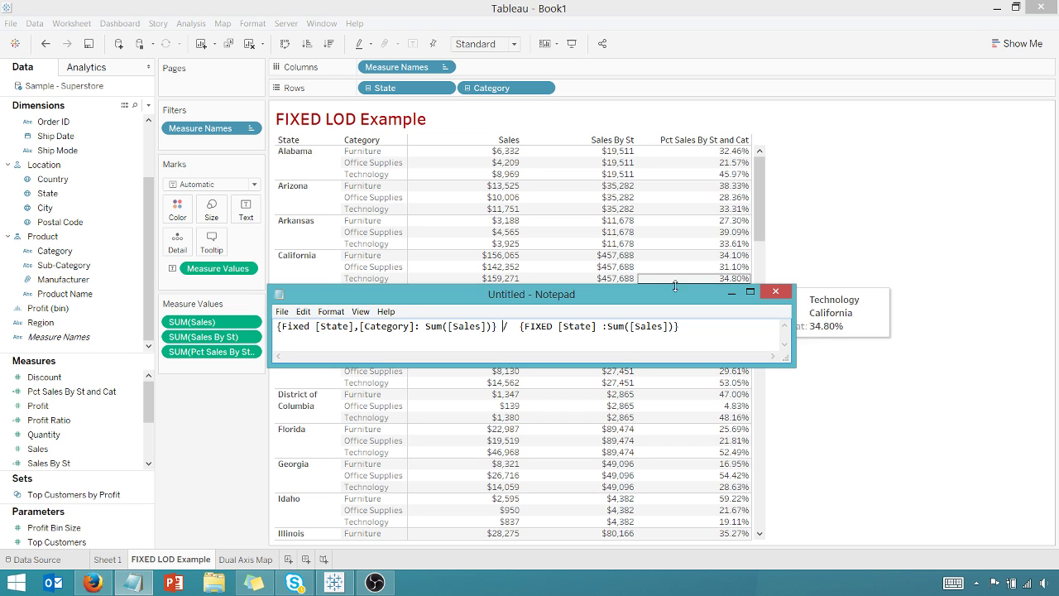
pyautogui.moveTo(654, 300); pyautogui.dragTo(1058, 232)
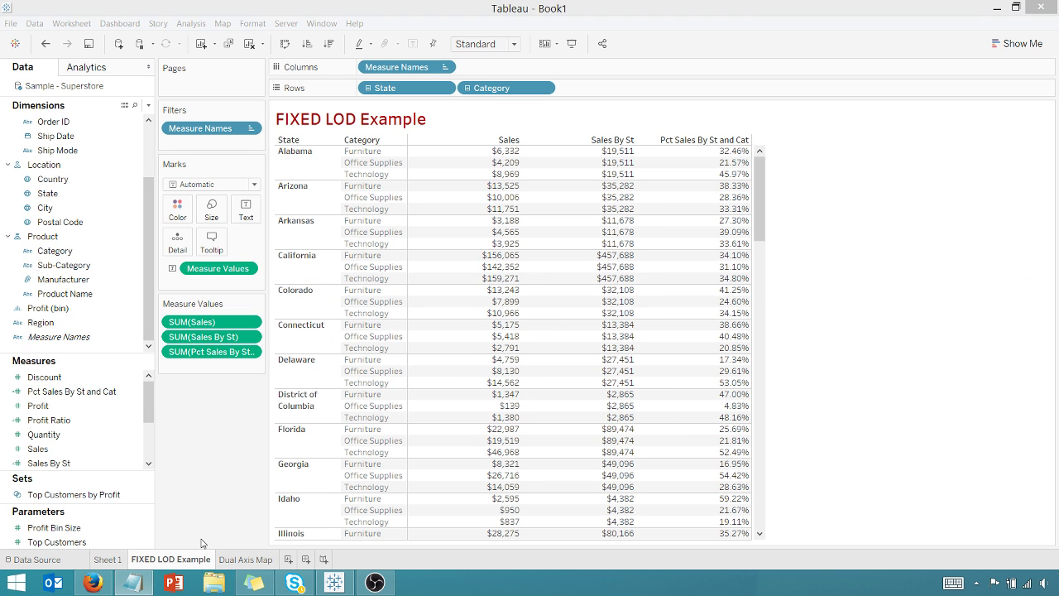
# Step: Return to Sheet 1 and review the Pct Sales By St and Cat formula without changing it
pyautogui.click(115, 559)
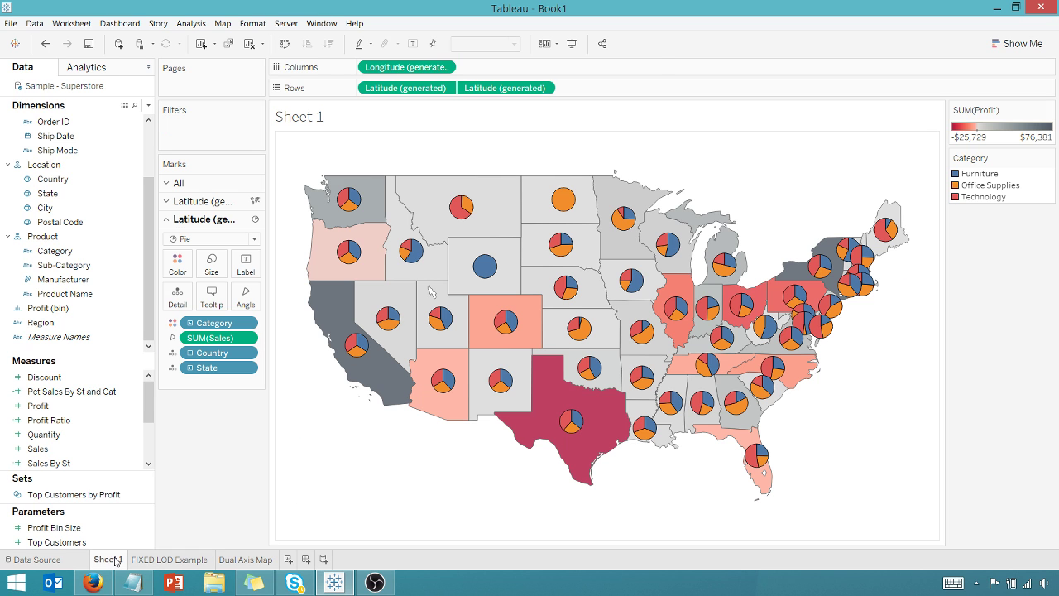
pyautogui.click(76, 396)
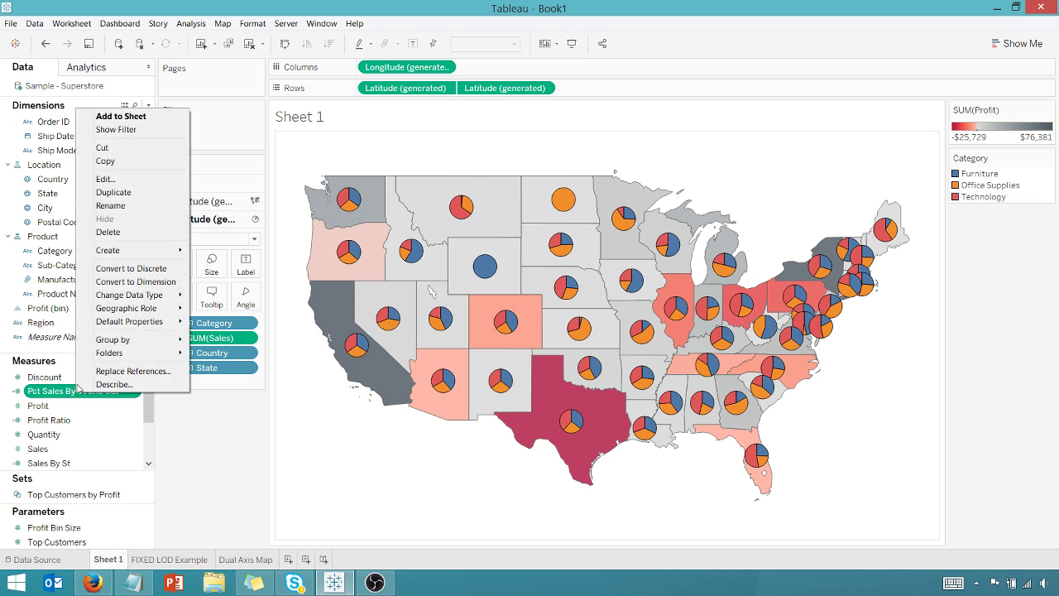
pyautogui.click(105, 179)
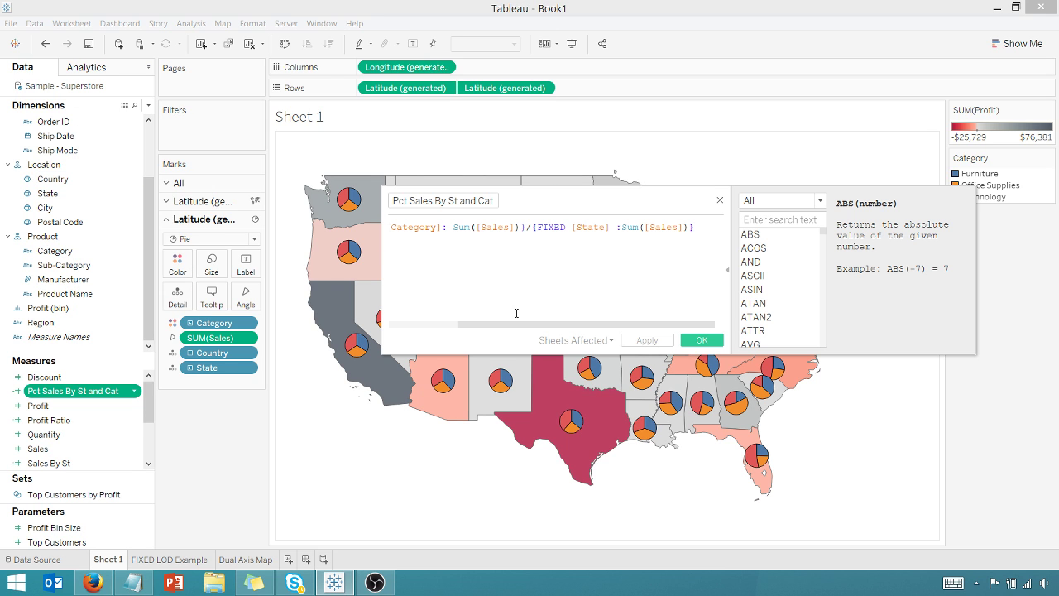
pyautogui.moveTo(516, 323); pyautogui.dragTo(385, 319)
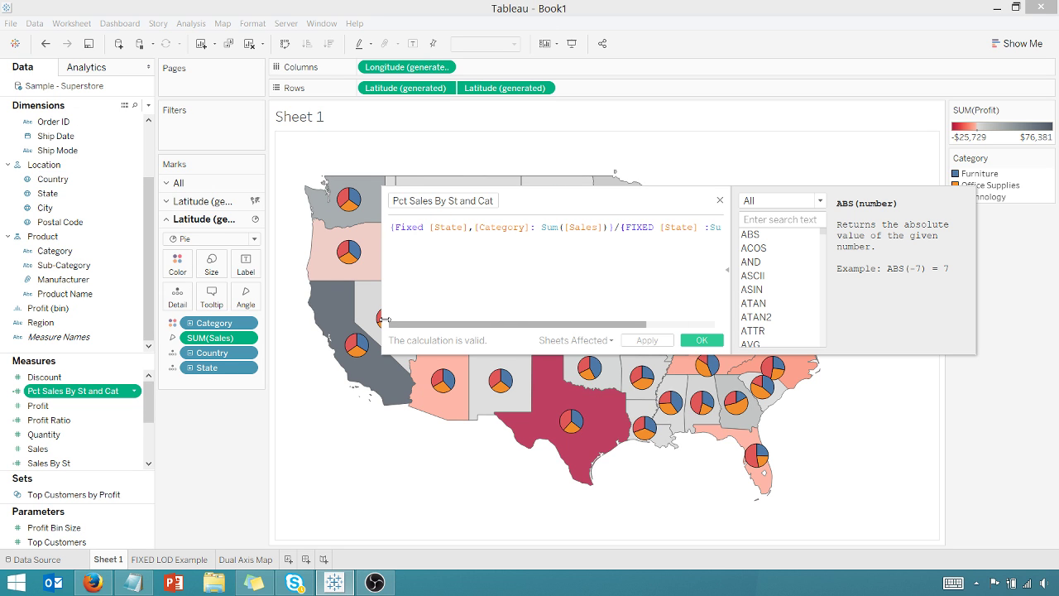
pyautogui.moveTo(454, 324); pyautogui.dragTo(521, 324)
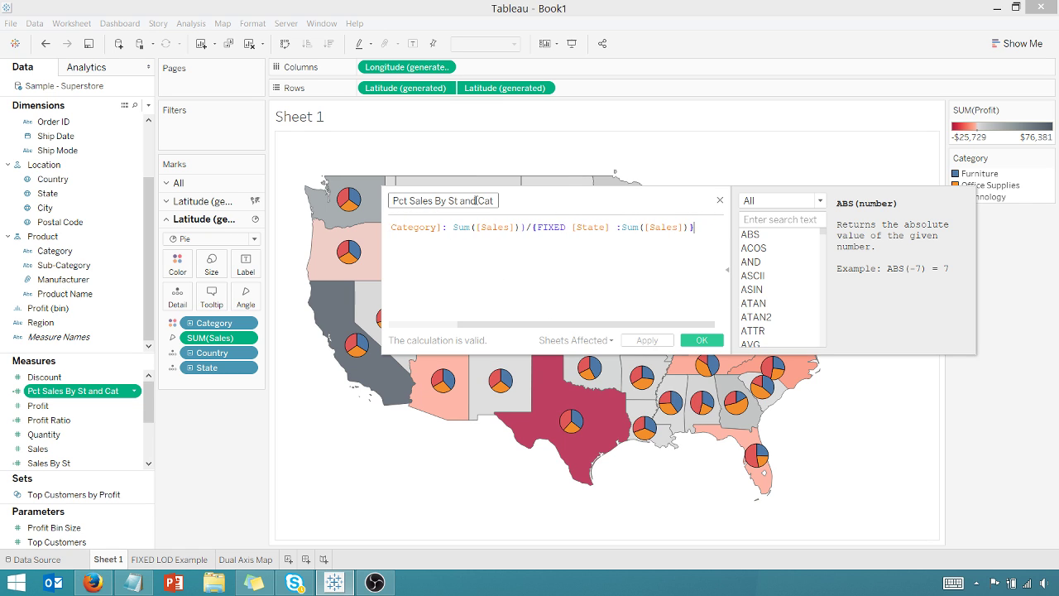
pyautogui.click(701, 340)
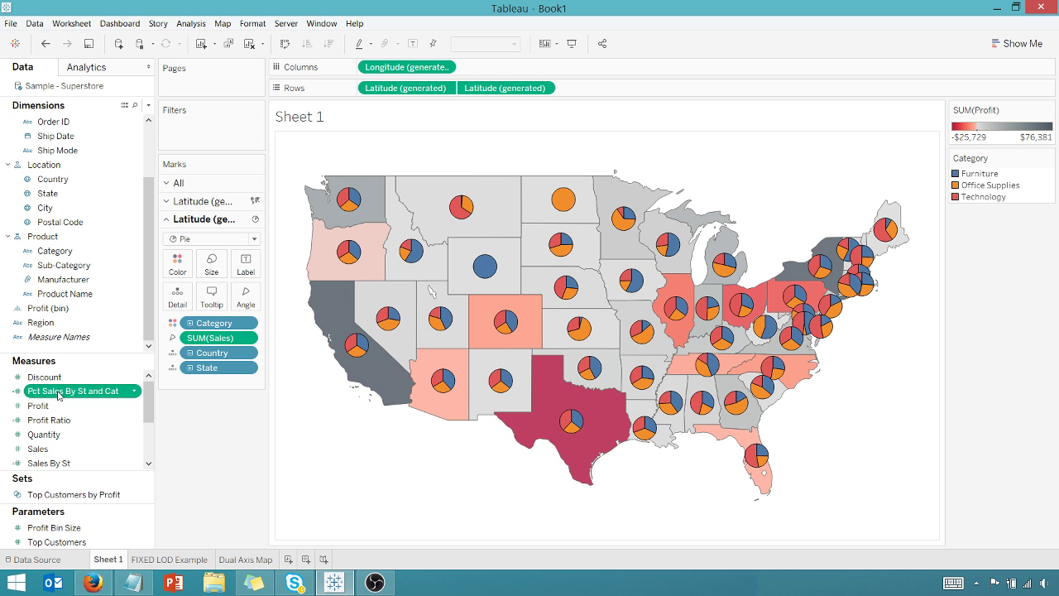
# Step: Add Pct Sales By St and Cat to the pie marks and insert it after a 'Pct. Sales:' tooltip line
pyautogui.moveTo(58, 395); pyautogui.dragTo(179, 294)
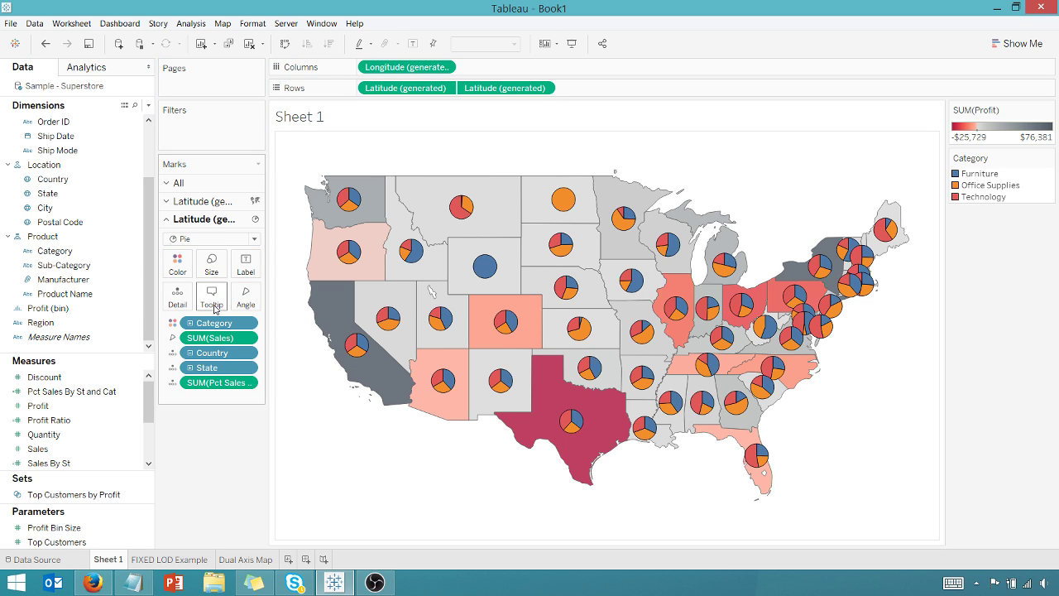
pyautogui.click(213, 303)
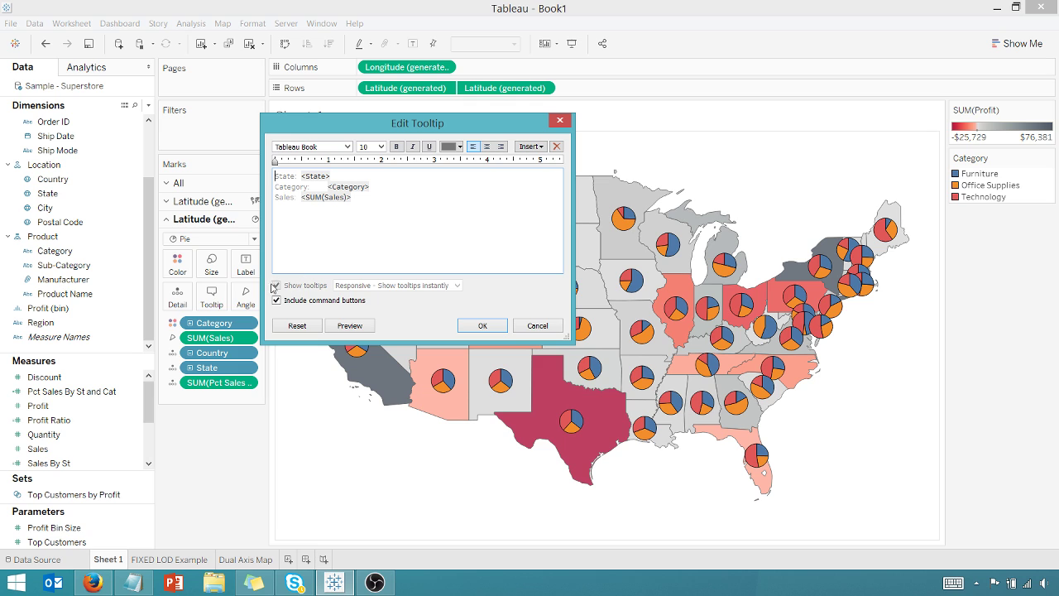
pyautogui.click(361, 198)
pyautogui.write('Pct. Sales:')
pyautogui.click(530, 146)
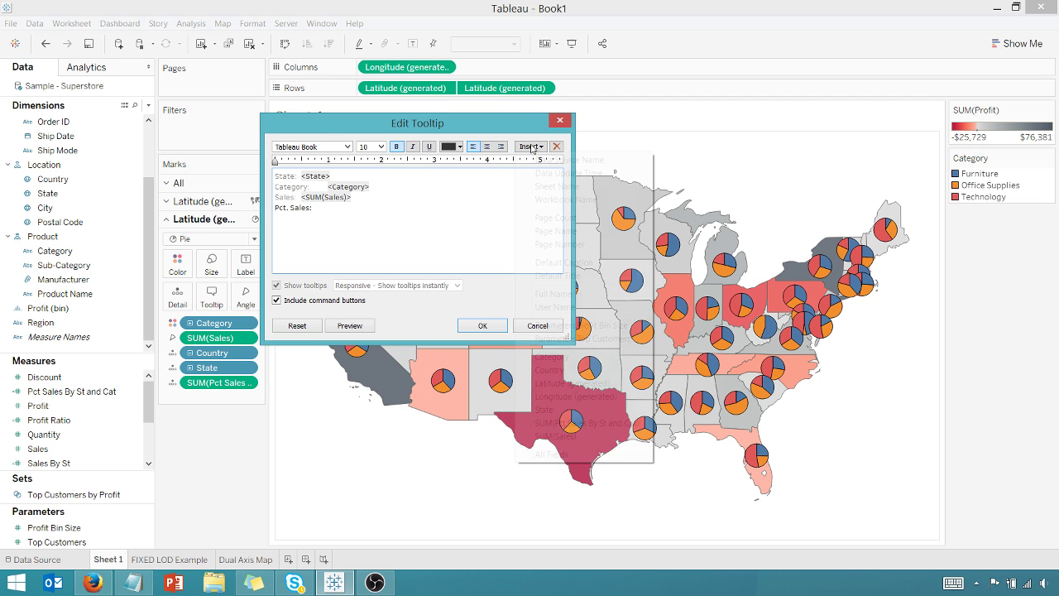
pyautogui.click(559, 425)
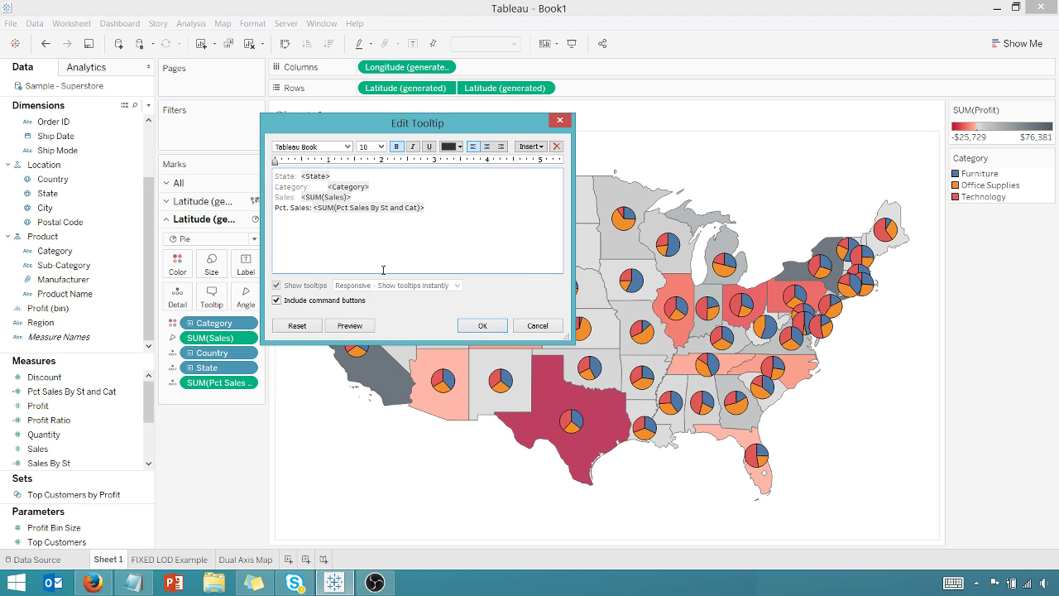
# Step: Format all tooltip text as 12-point bold black
pyautogui.hotkey('ctrl', 'a')
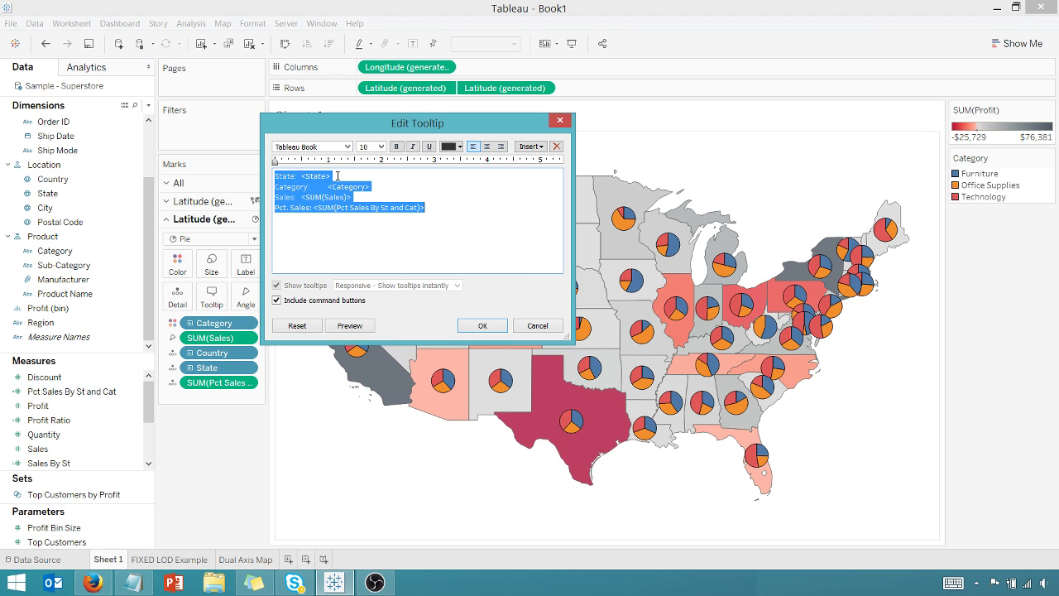
pyautogui.click(380, 146)
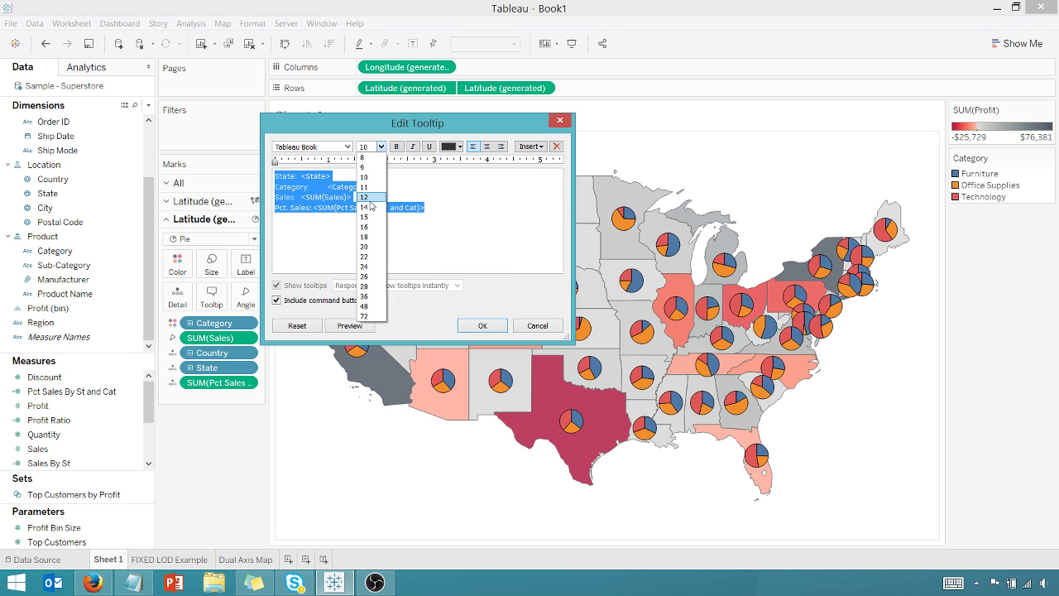
pyautogui.click(369, 197)
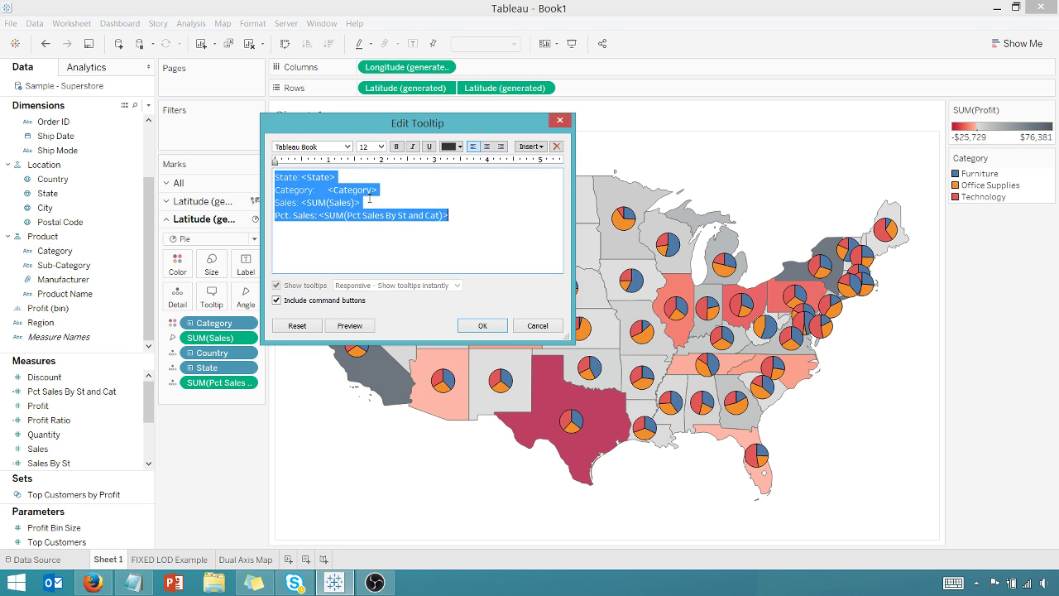
pyautogui.click(396, 146)
pyautogui.click(449, 146)
pyautogui.click(450, 163)
pyautogui.click(482, 325)
pyautogui.moveTo(358, 355)
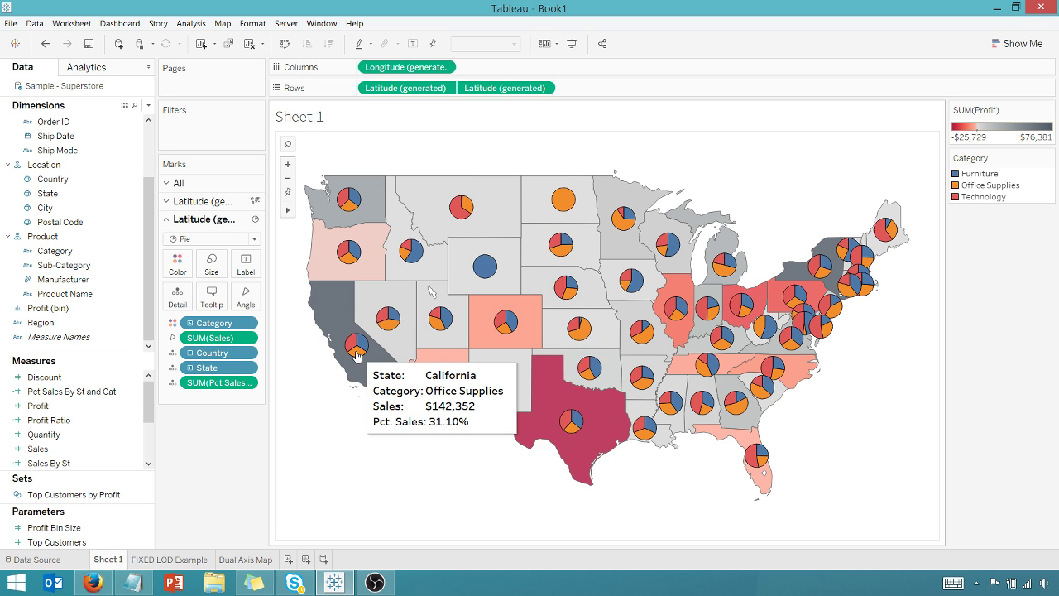